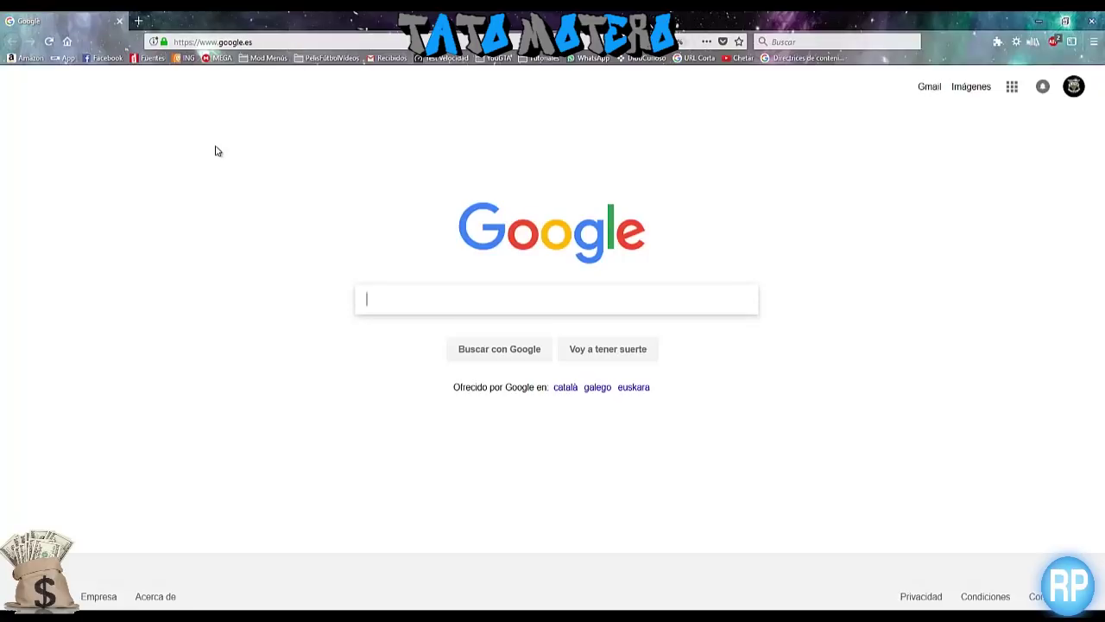
Step: Open the bookmarked Semjases Official site, view its purchase form, and return to the previous page
left_click(267, 58)
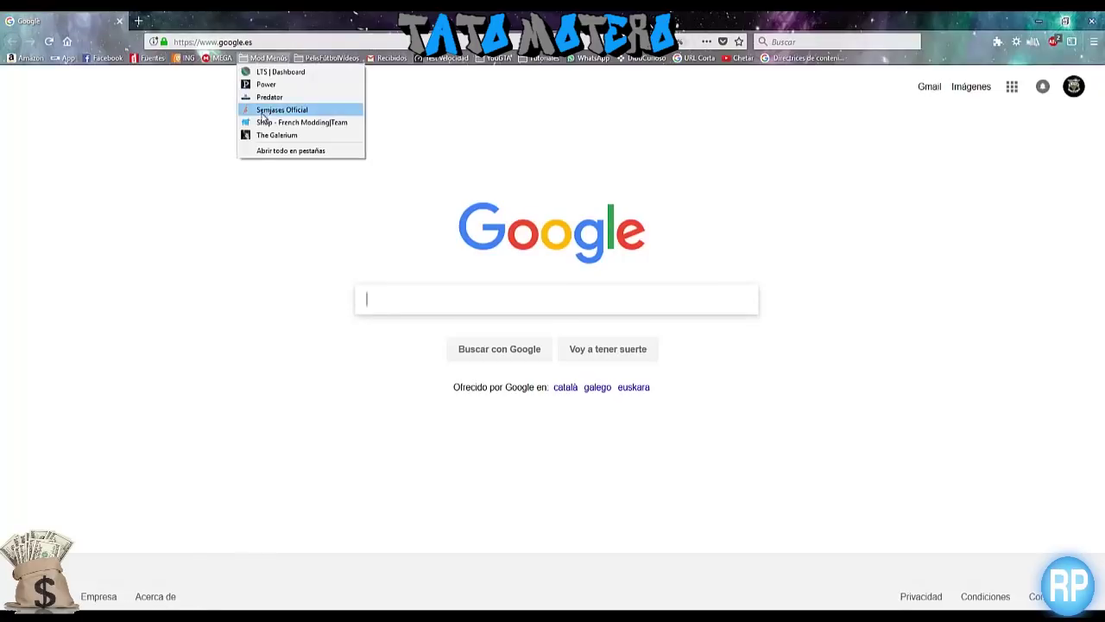
left_click(271, 110)
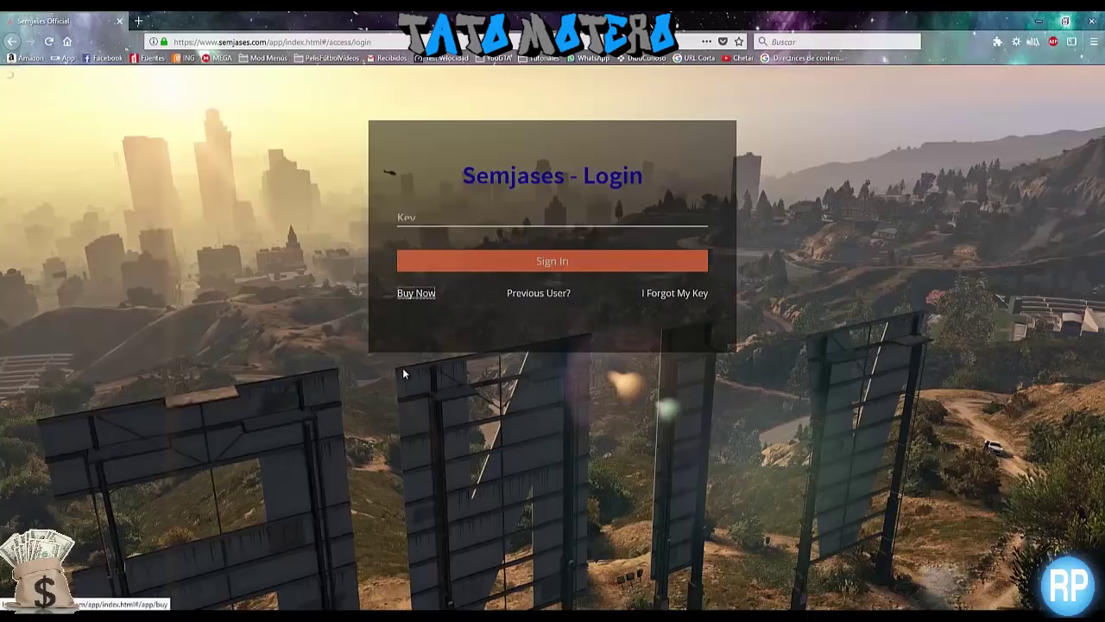
left_click(416, 293)
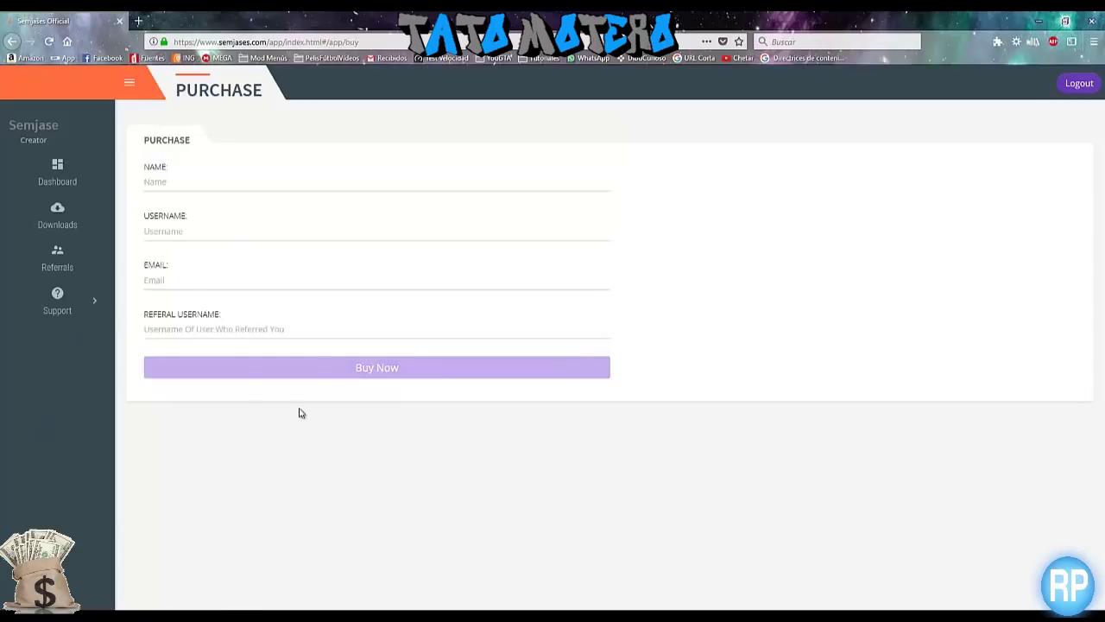
left_click(303, 368)
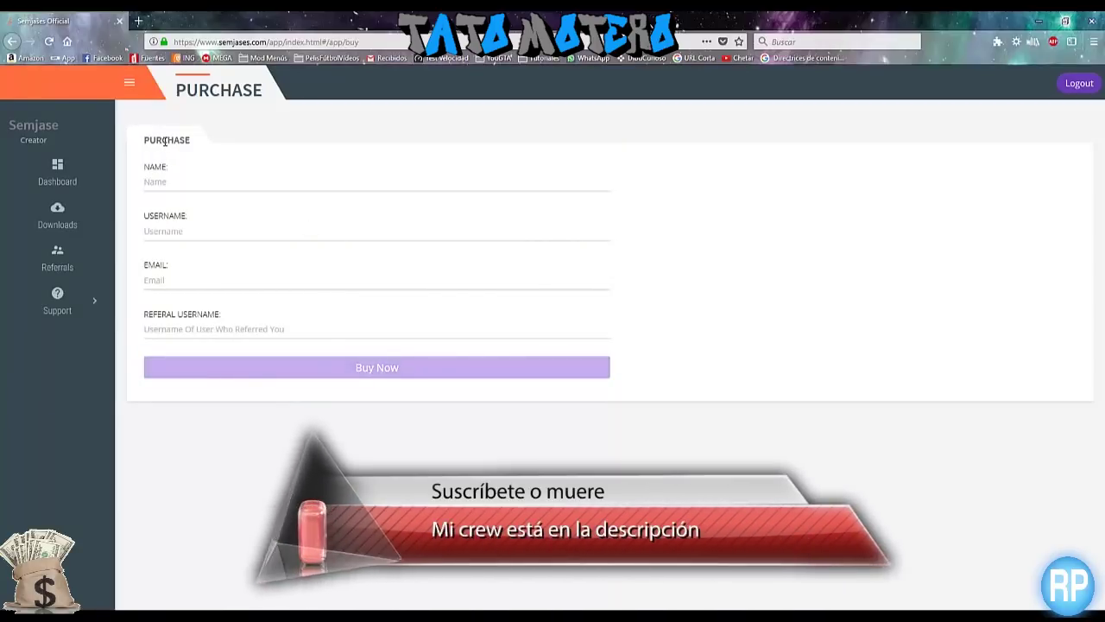
left_click(11, 41)
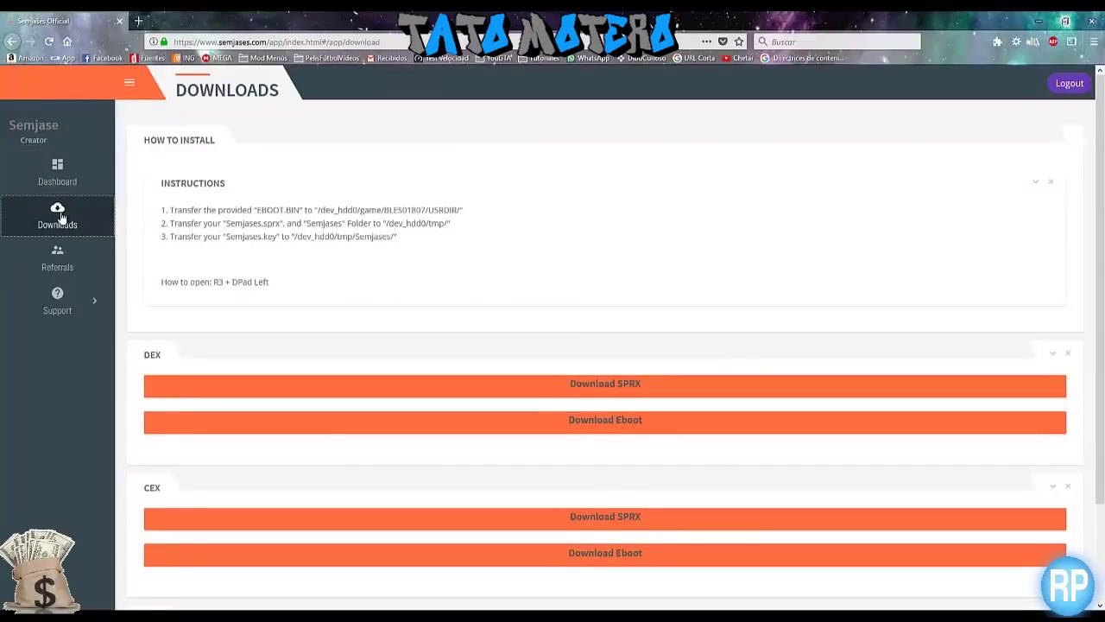
Step: Download the SPRX and Eboot archives for DEX from the Semjases downloads page, saving both files
scroll(337, 272, "down", 1)
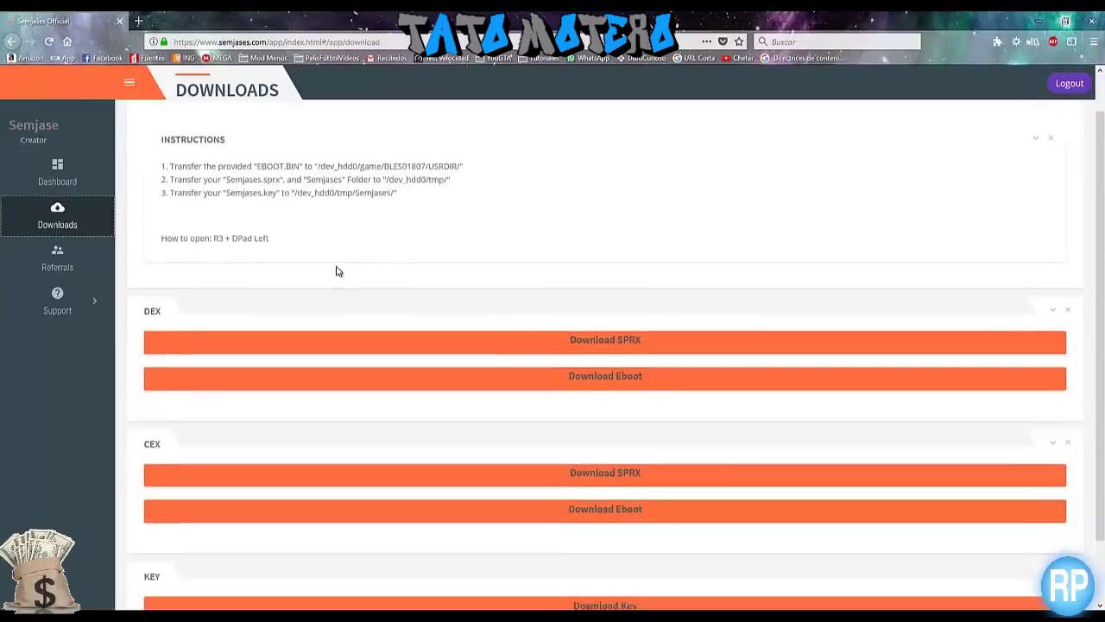
scroll(337, 271, "down", 1)
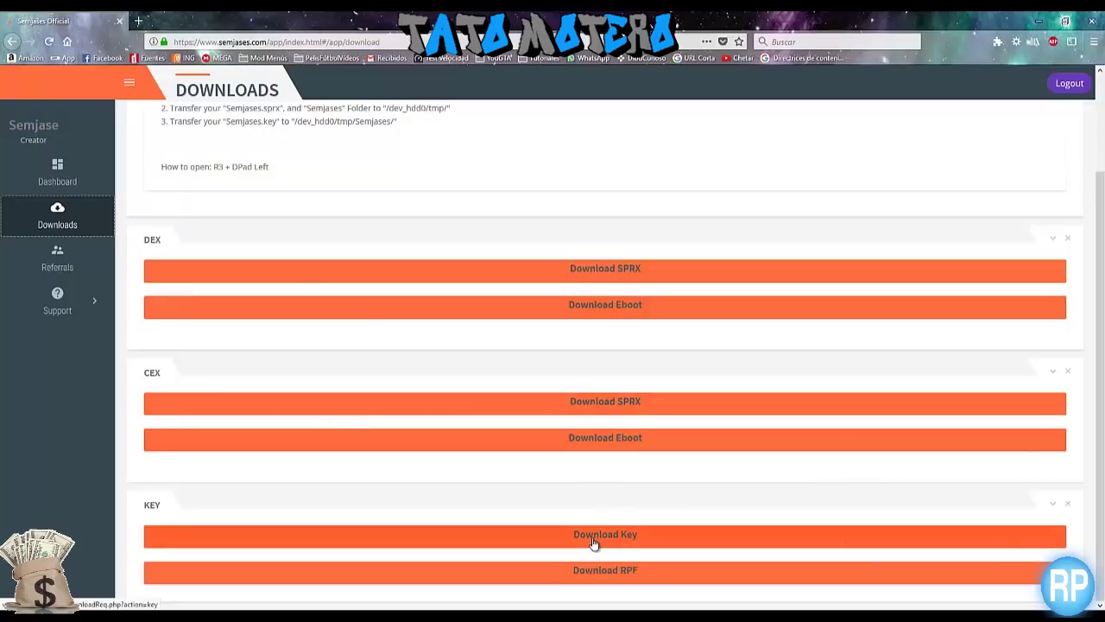
left_click(599, 273)
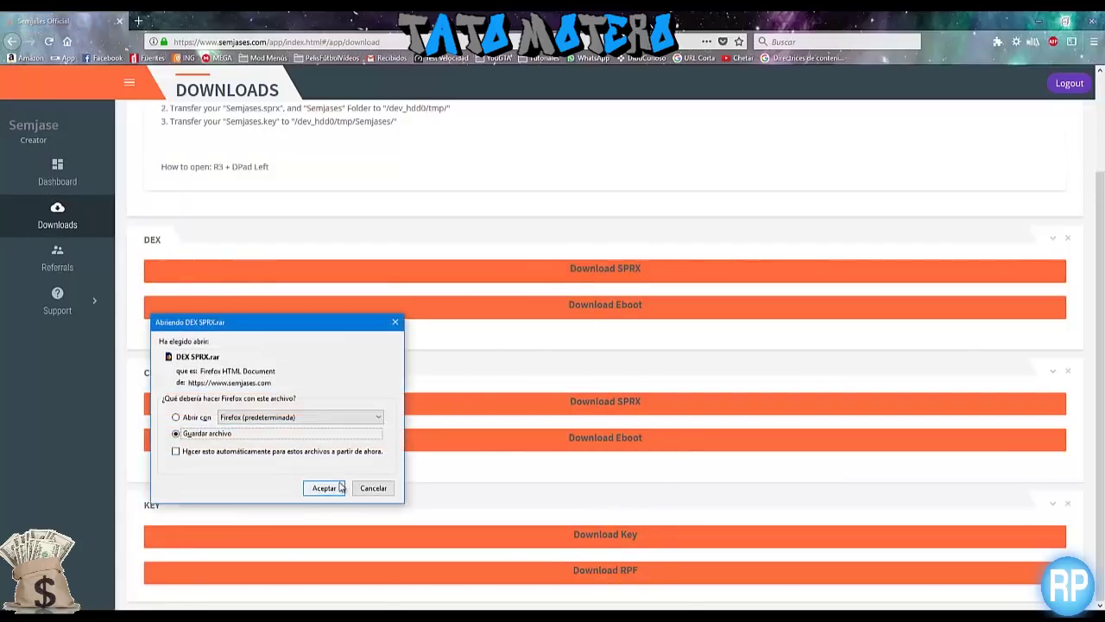
left_click(325, 489)
left_click(609, 312)
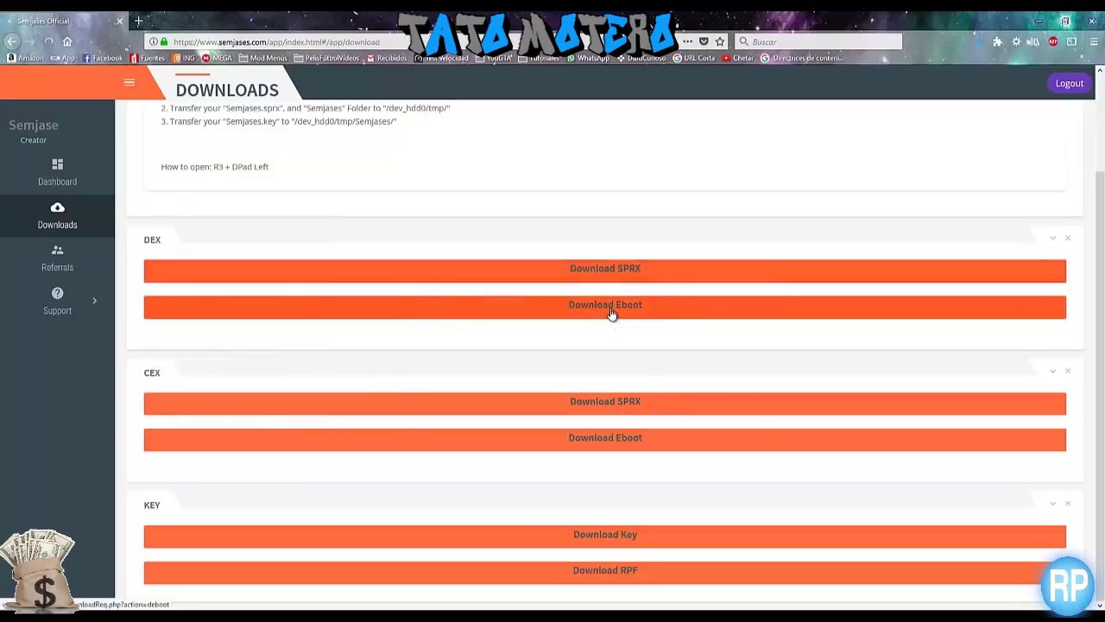
left_click(324, 488)
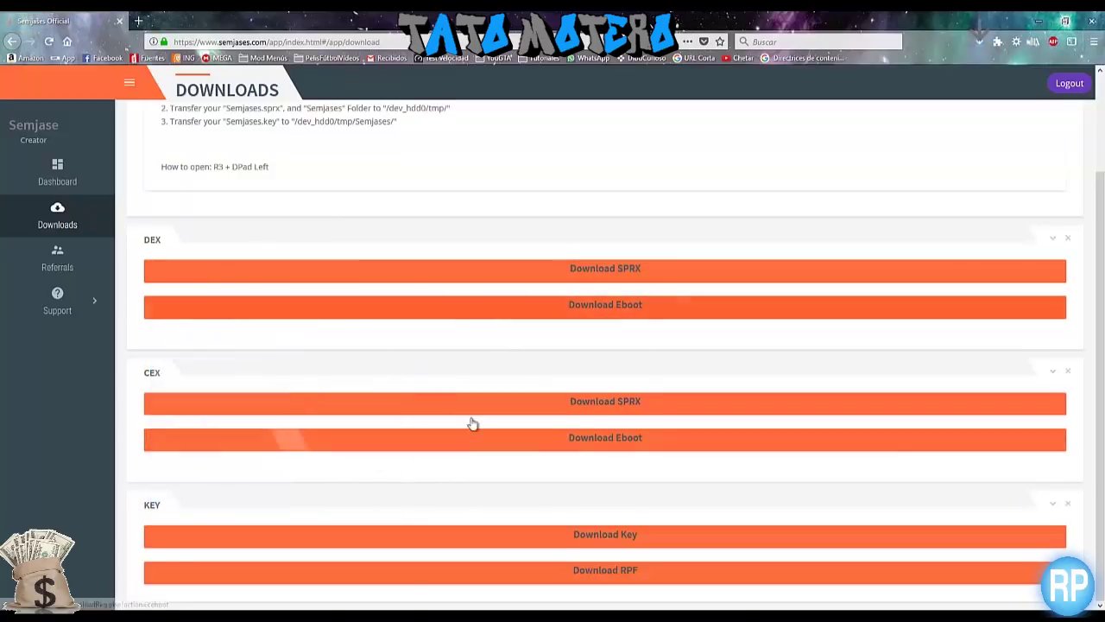
Step: Save the Semjases.key file from the KEY section and highlight the "R3 + DPad Left" opening instruction
left_click(612, 531)
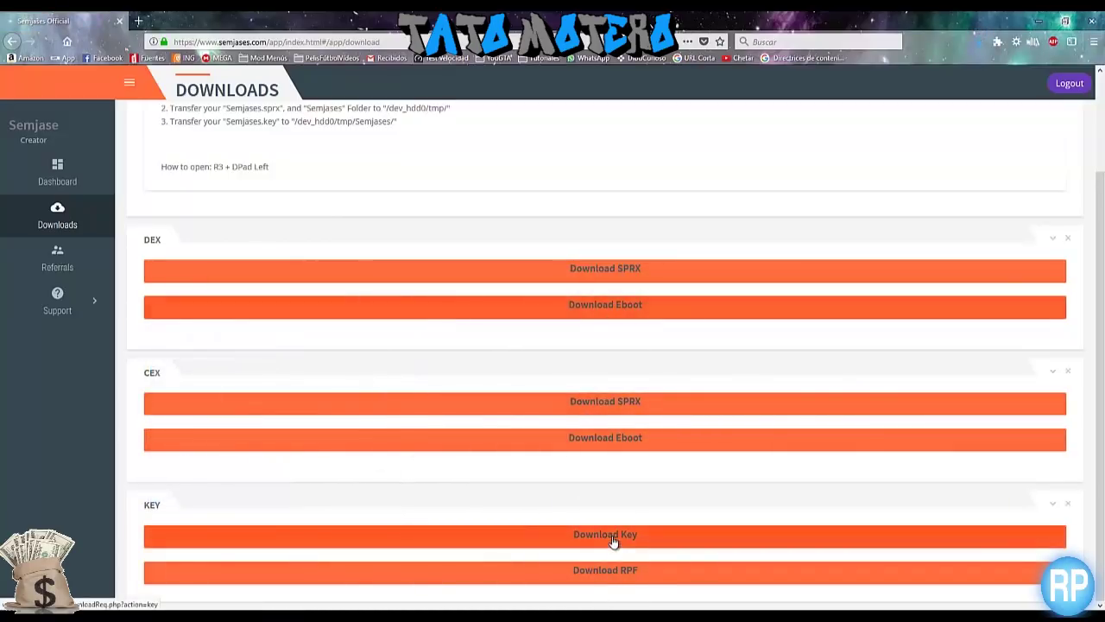
left_click(177, 433)
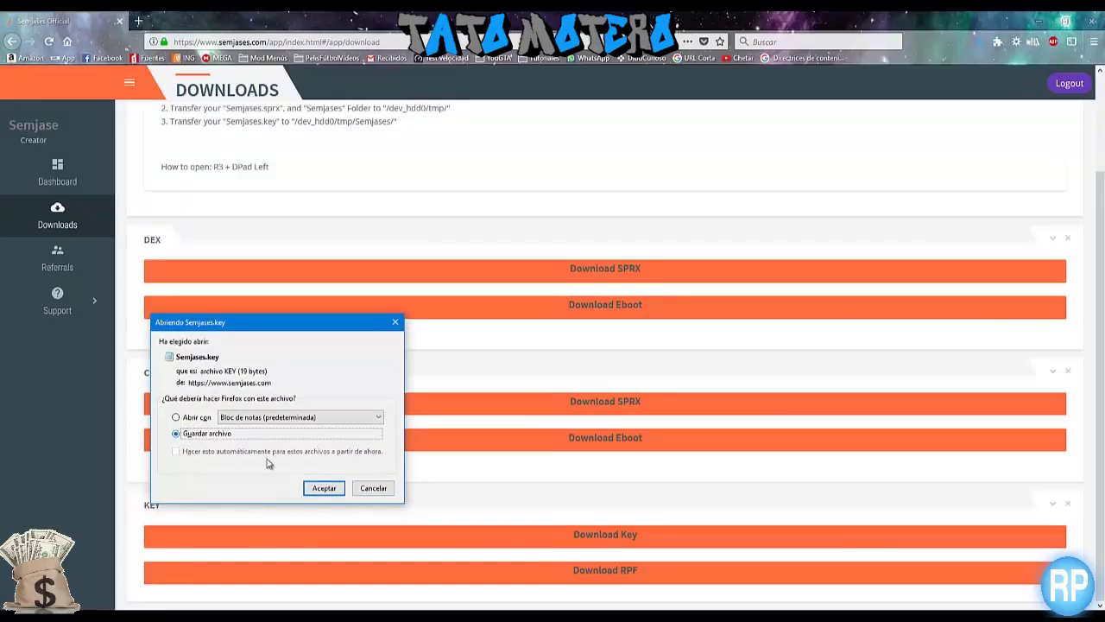
left_click(323, 488)
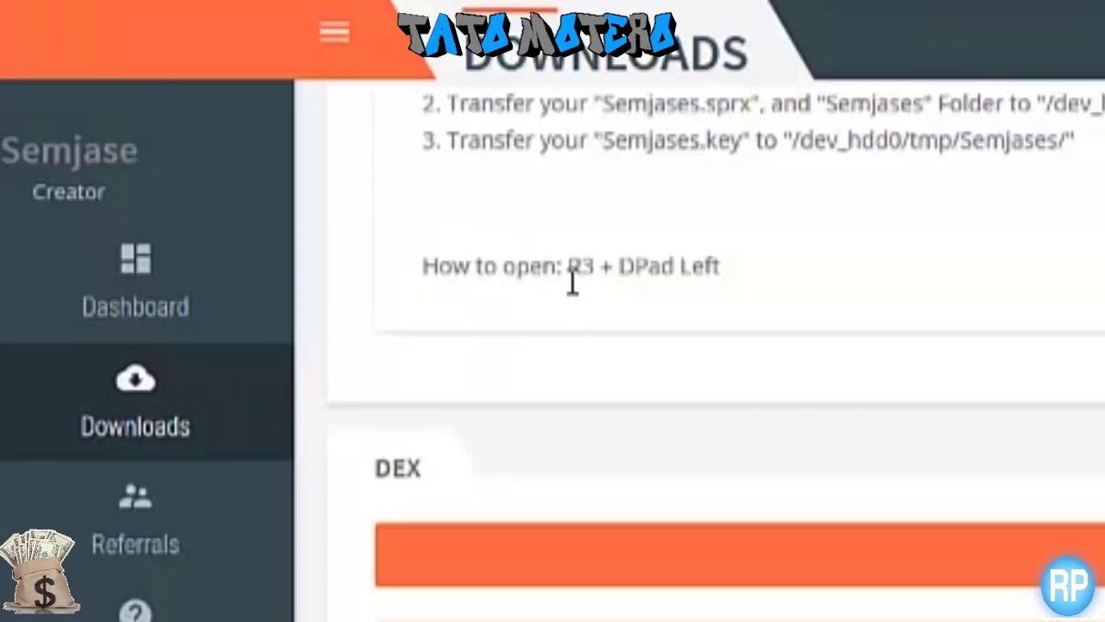
left_click_drag(568, 266, 734, 278)
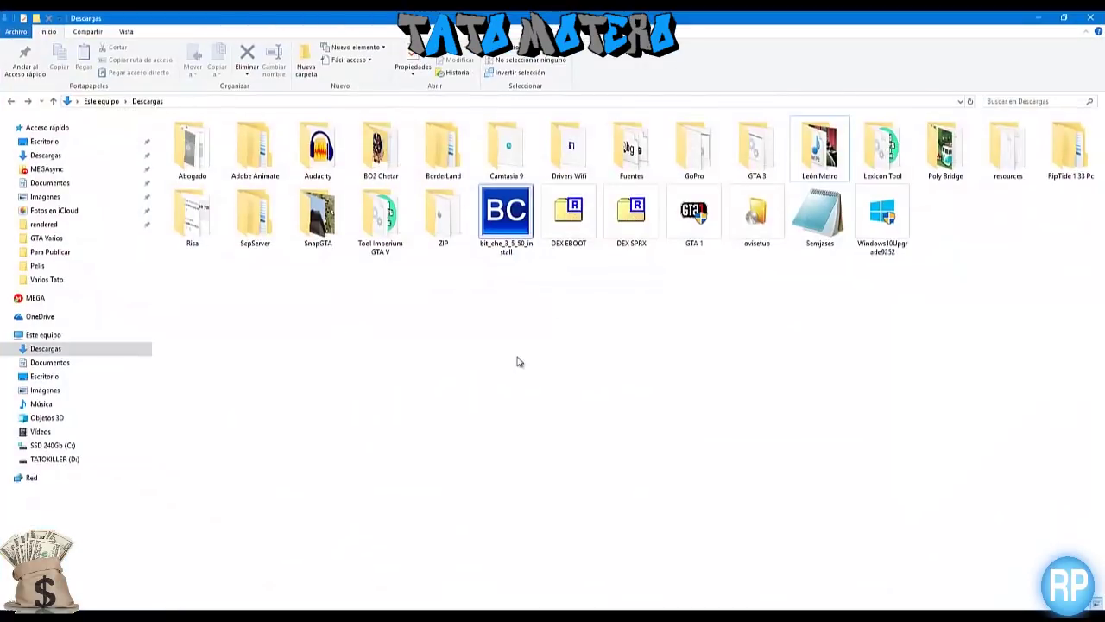
Step: Switch to File Explorer and create a folder named Semjases in Descargas
right_click(517, 361)
mouse_move(624, 483)
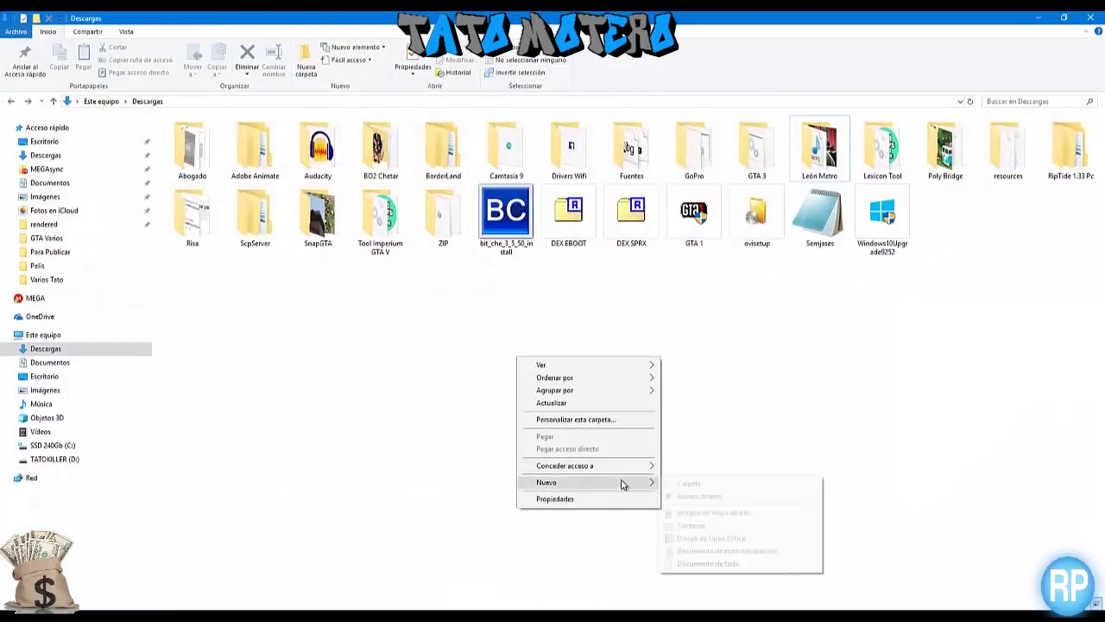
left_click(693, 486)
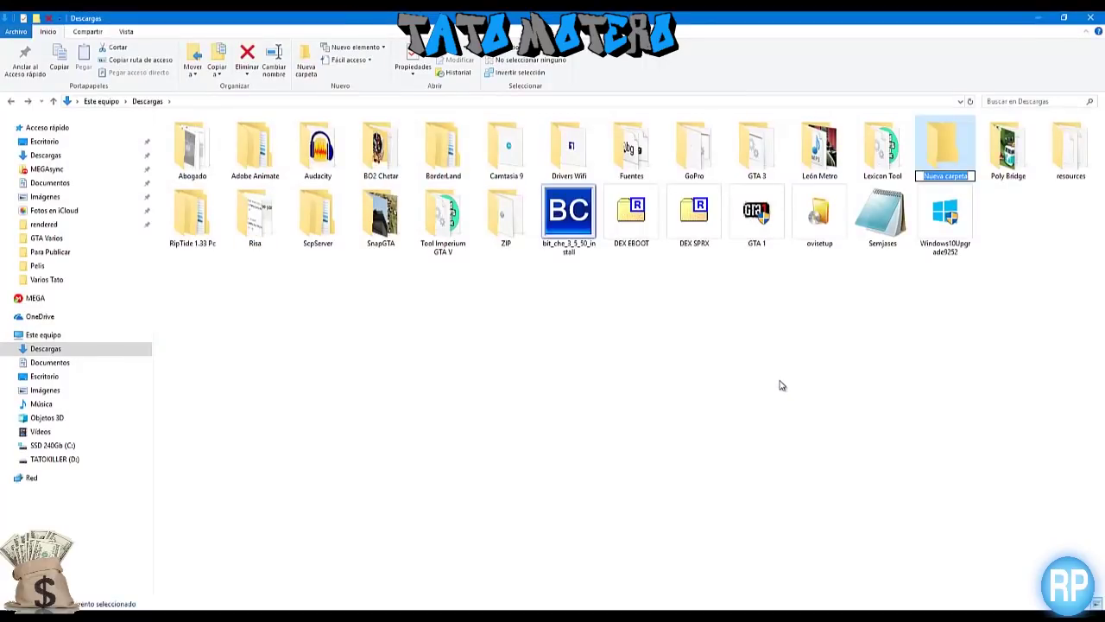
type("Sse")
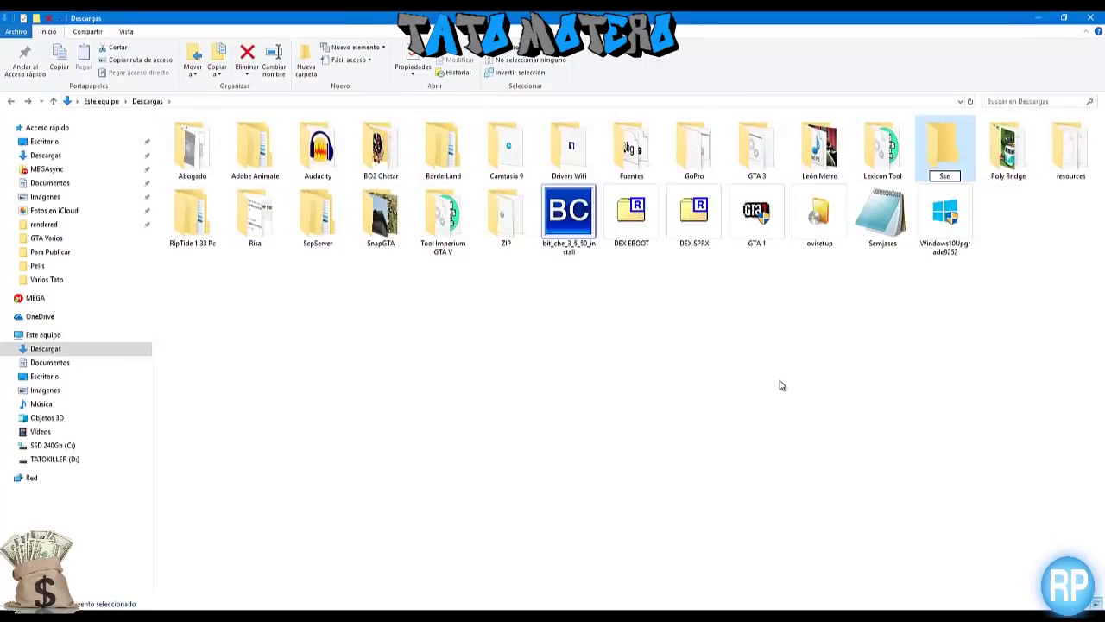
key("BackSpace")
key("BackSpace")
type("emjases")
key("Return")
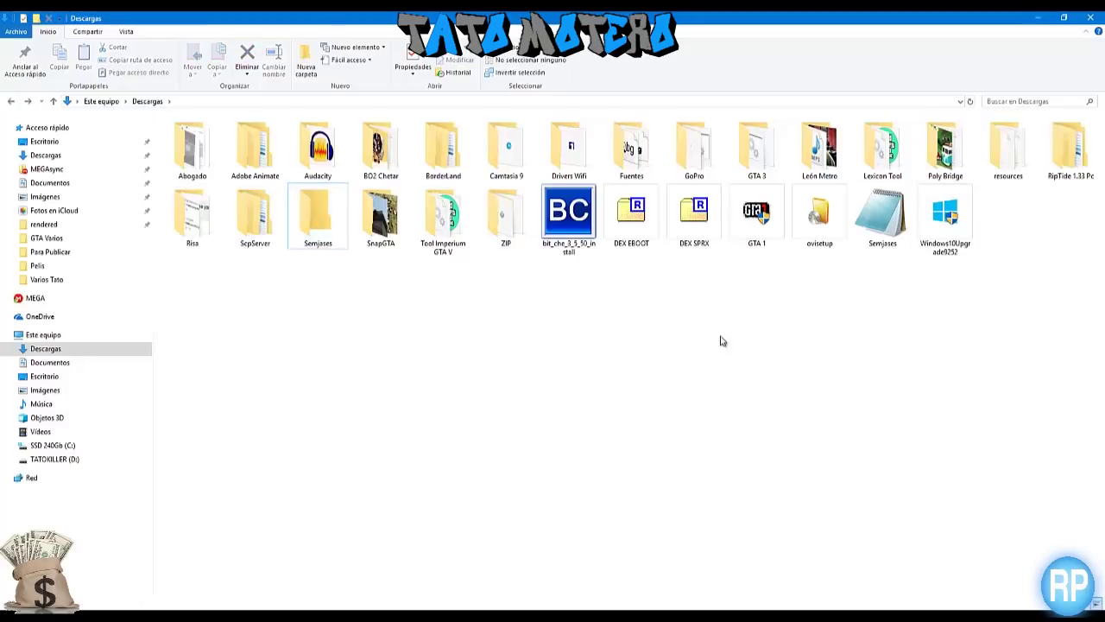
Step: Move the DEX EBOOT and DEX SPRX archives and the Semjases key file into the Semjases folder, and open it
left_click(632, 233)
left_click(688, 228, "ctrl")
left_click(877, 223, "ctrl")
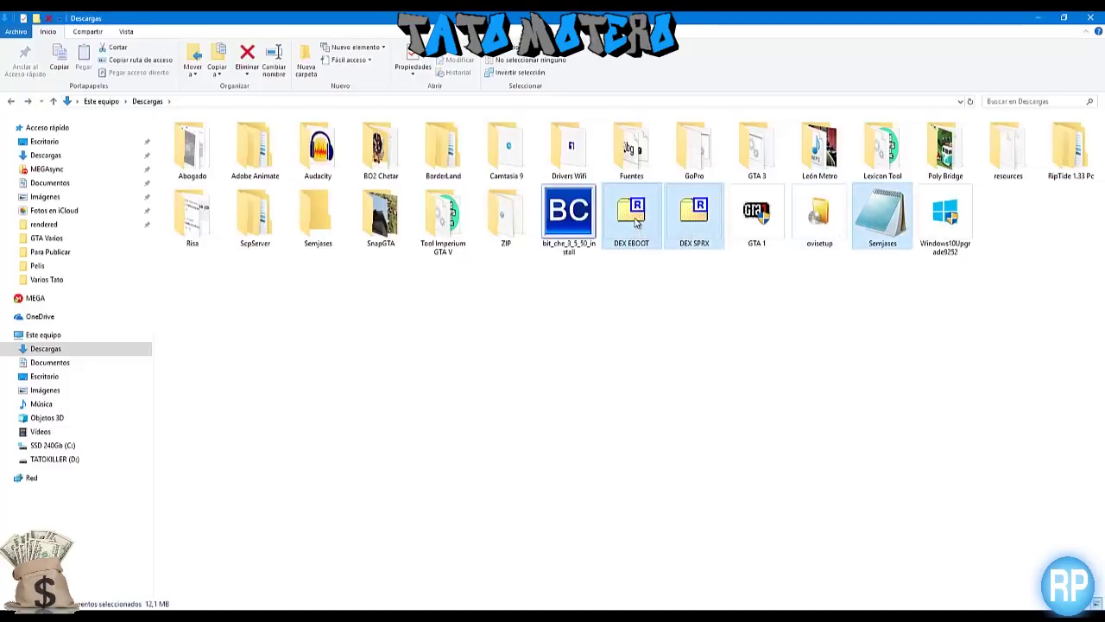
left_click_drag(636, 223, 320, 226)
double_click(319, 222)
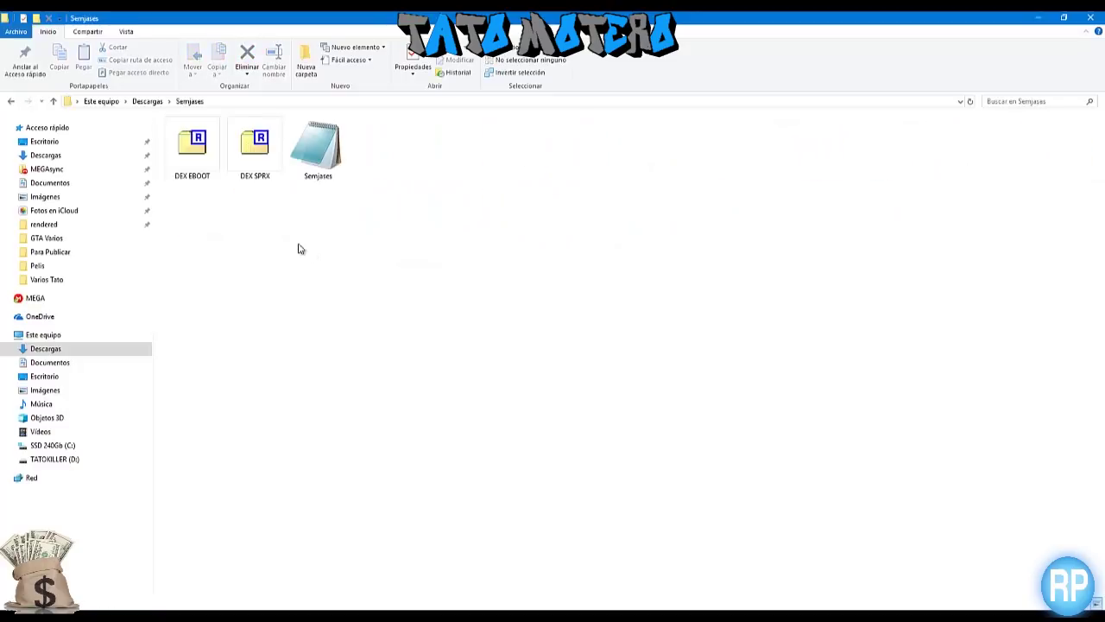
Step: Extract the DEX EBOOT archive into the current folder with 7-Zip and delete the archive
left_click(193, 157)
right_click(193, 156)
mouse_move(398, 194)
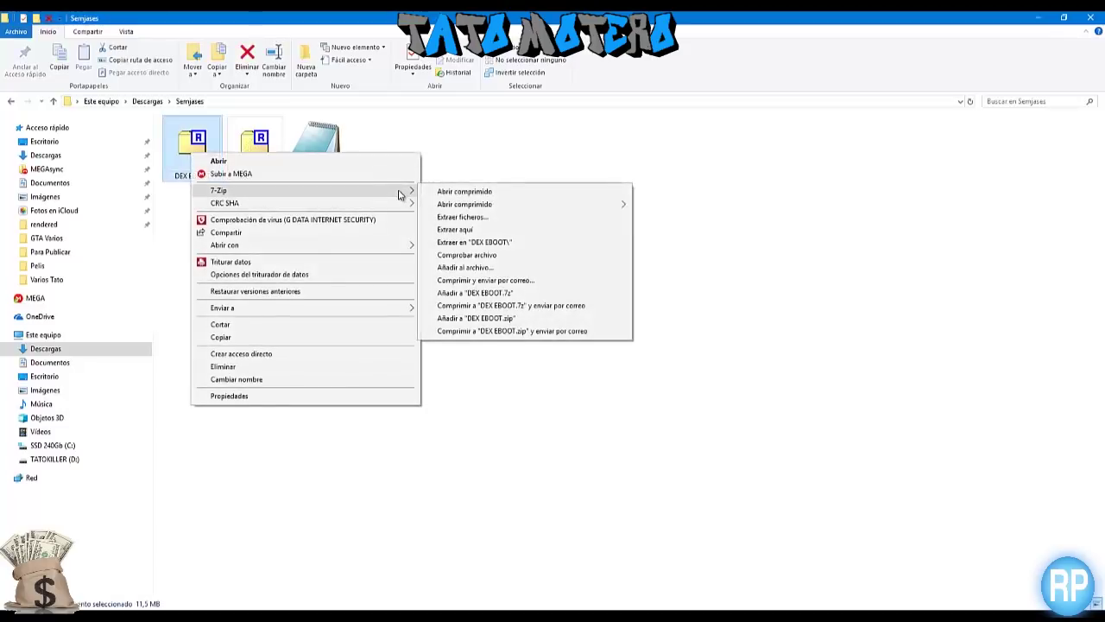
left_click(483, 229)
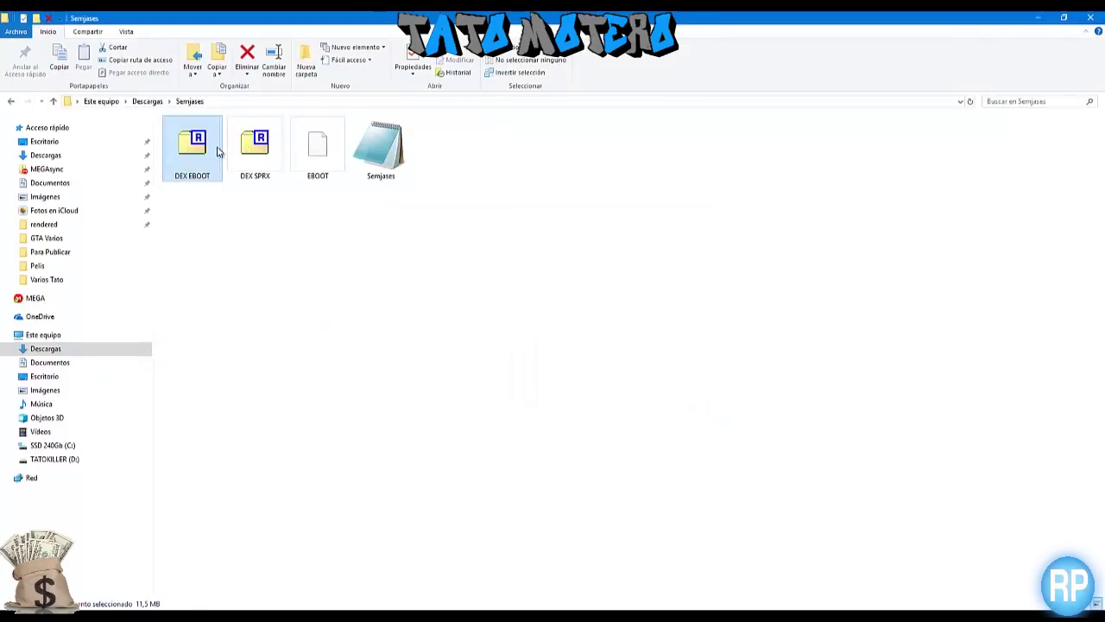
left_click(247, 56)
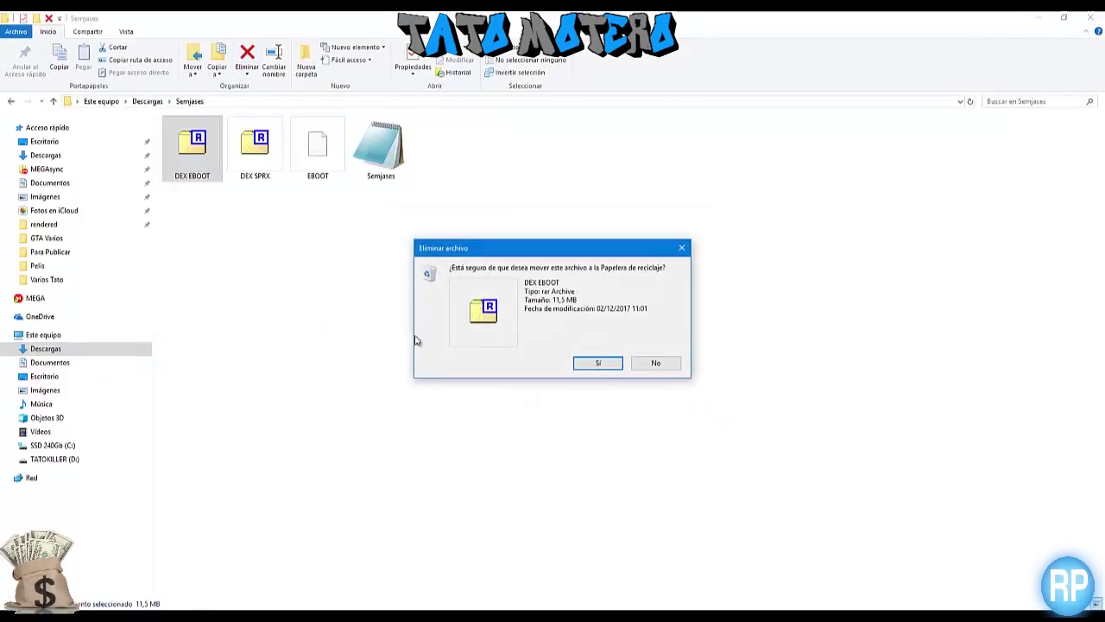
left_click(597, 363)
Step: Extract the DEX SPRX archive into the current folder with 7-Zip and delete the archive
right_click(202, 153)
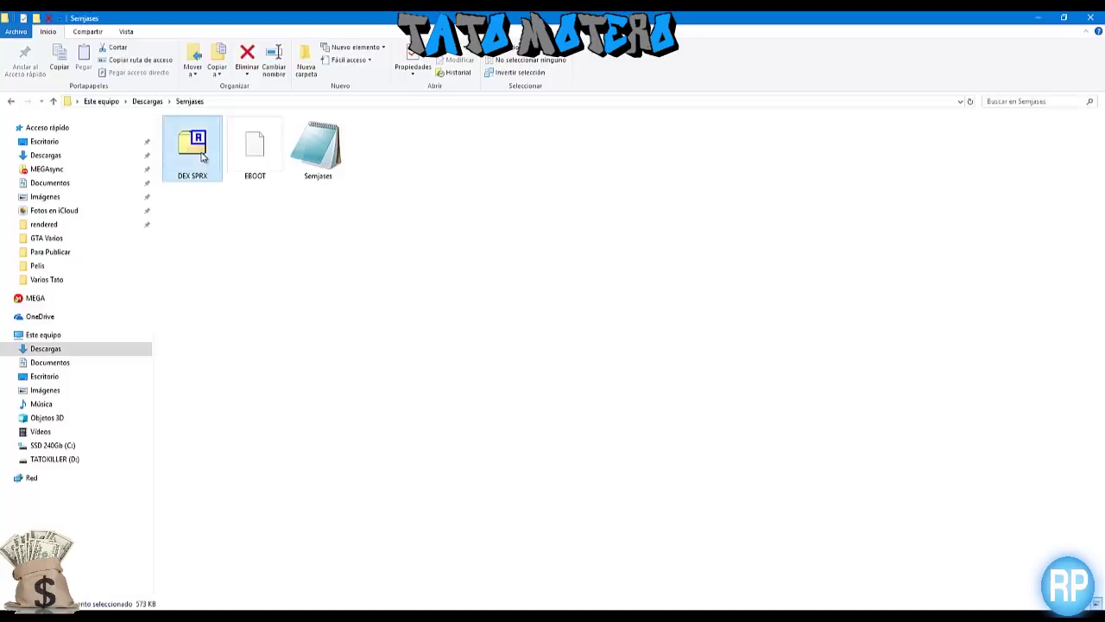
mouse_move(382, 190)
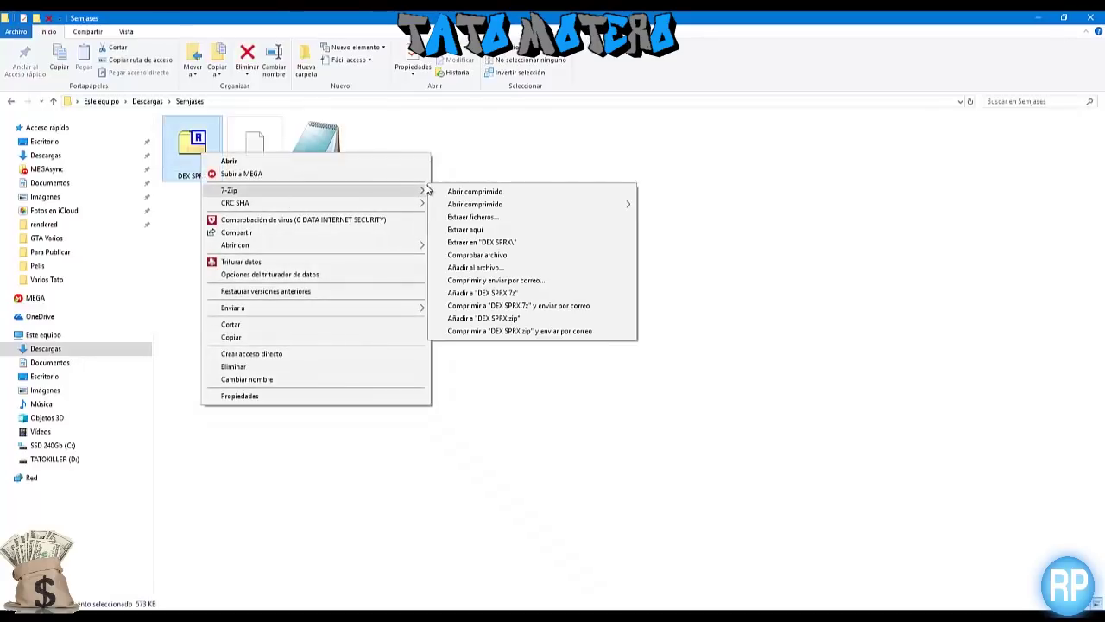
left_click(480, 227)
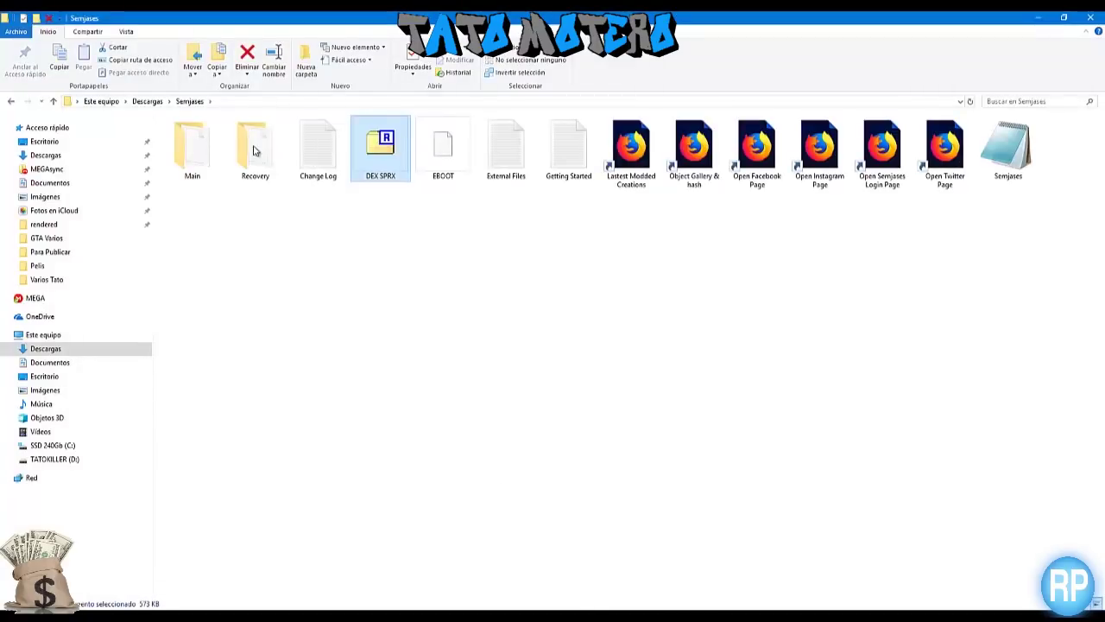
left_click(247, 67)
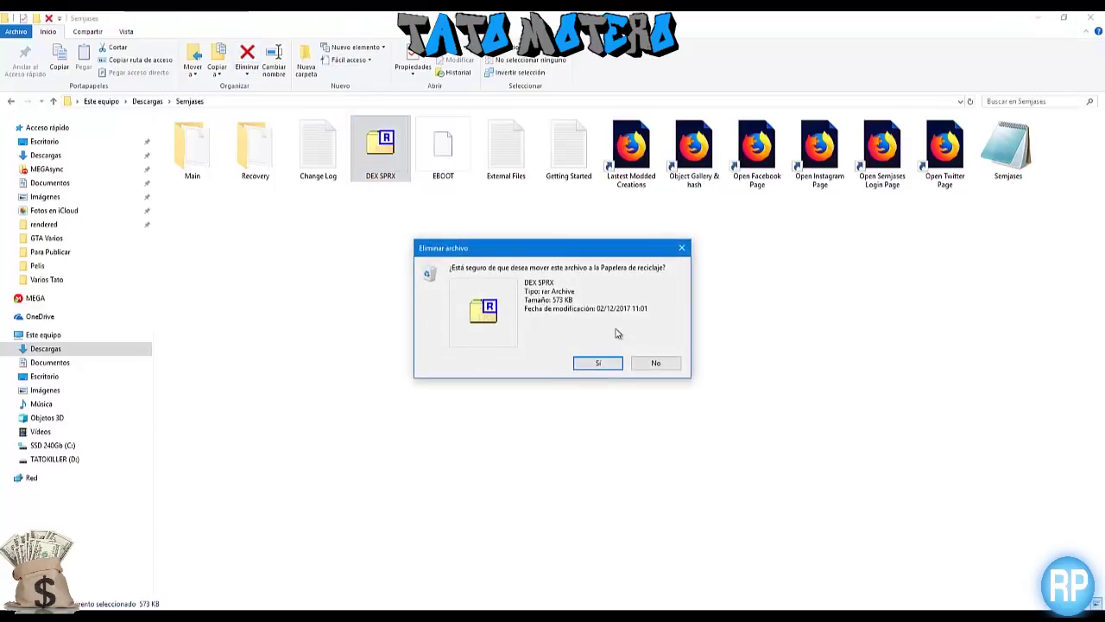
left_click(592, 367)
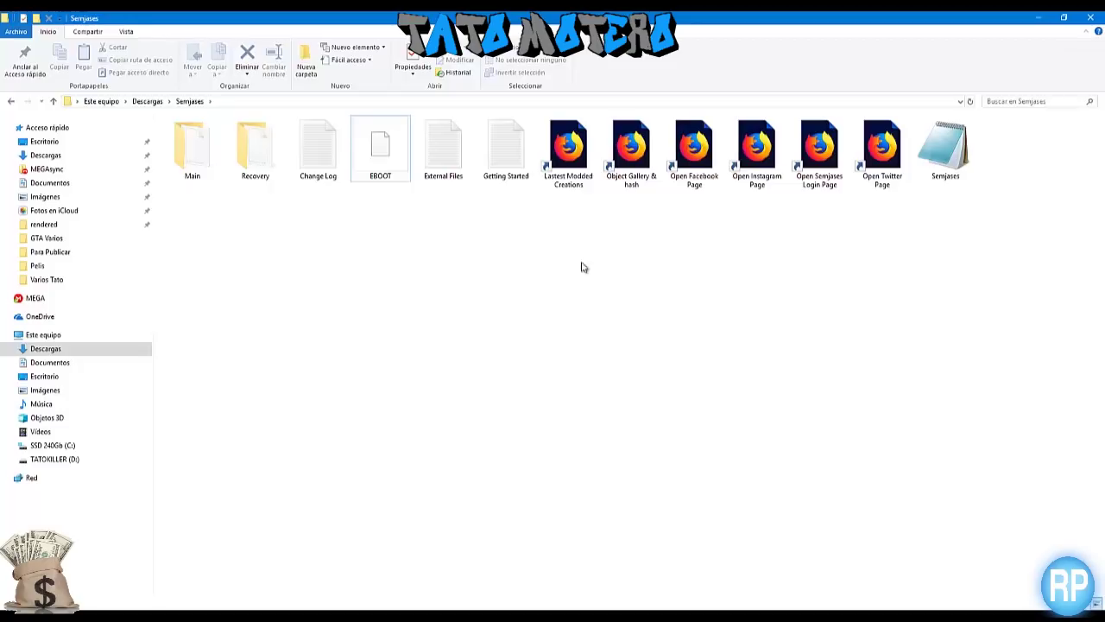
Step: Create a folder named Web inside the Semjases folder and move all the web page shortcuts into it
right_click(627, 263)
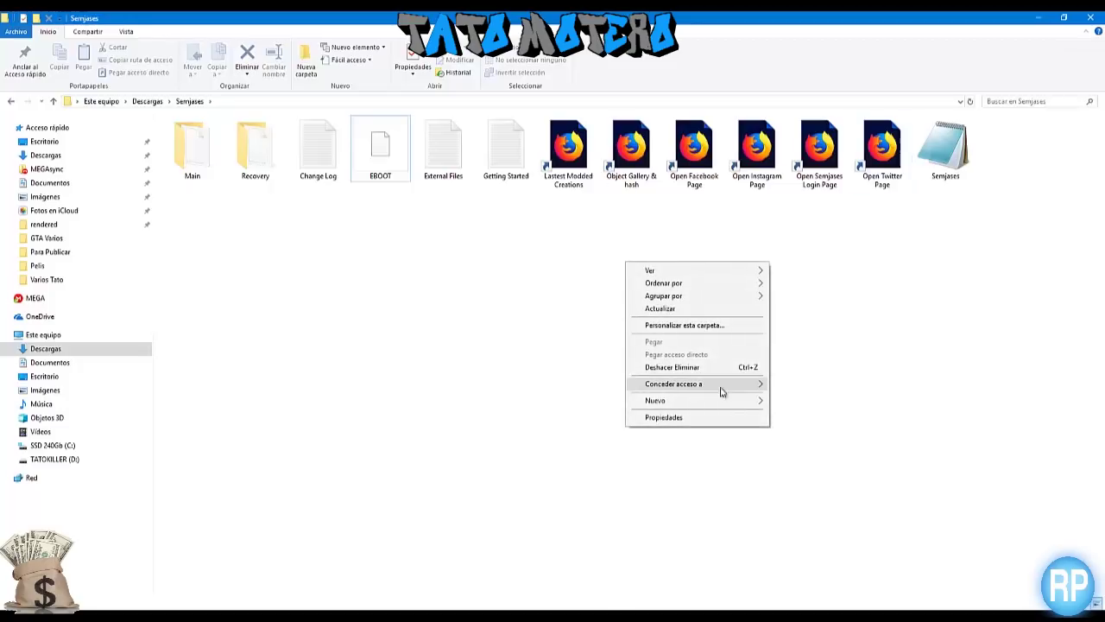
mouse_move(742, 400)
left_click(798, 400)
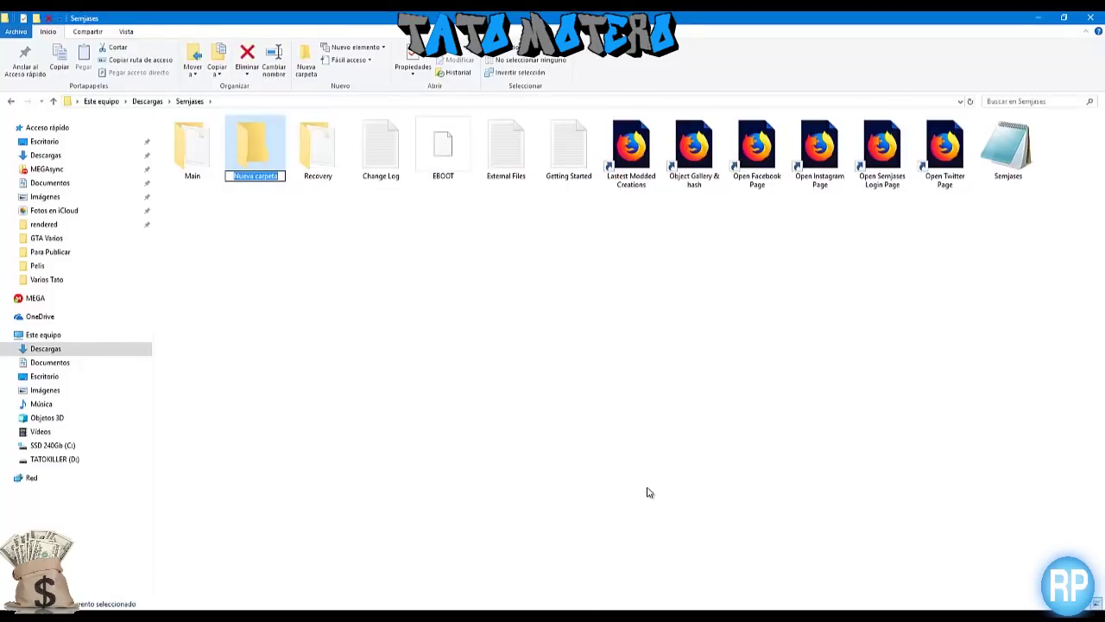
type("Web")
key("Return")
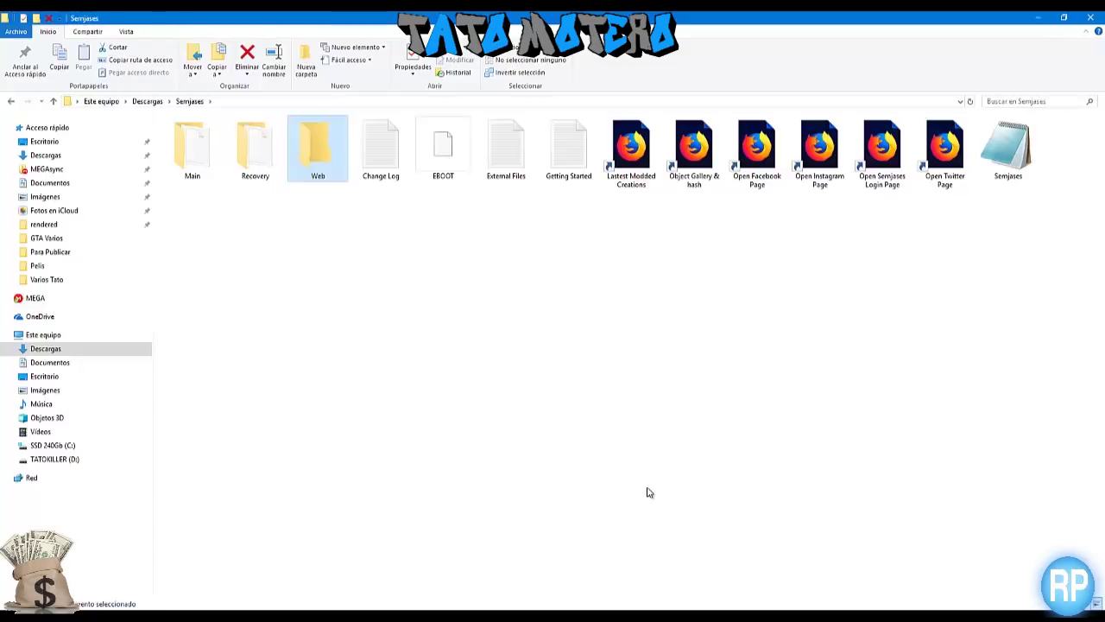
left_click_drag(623, 214, 959, 195)
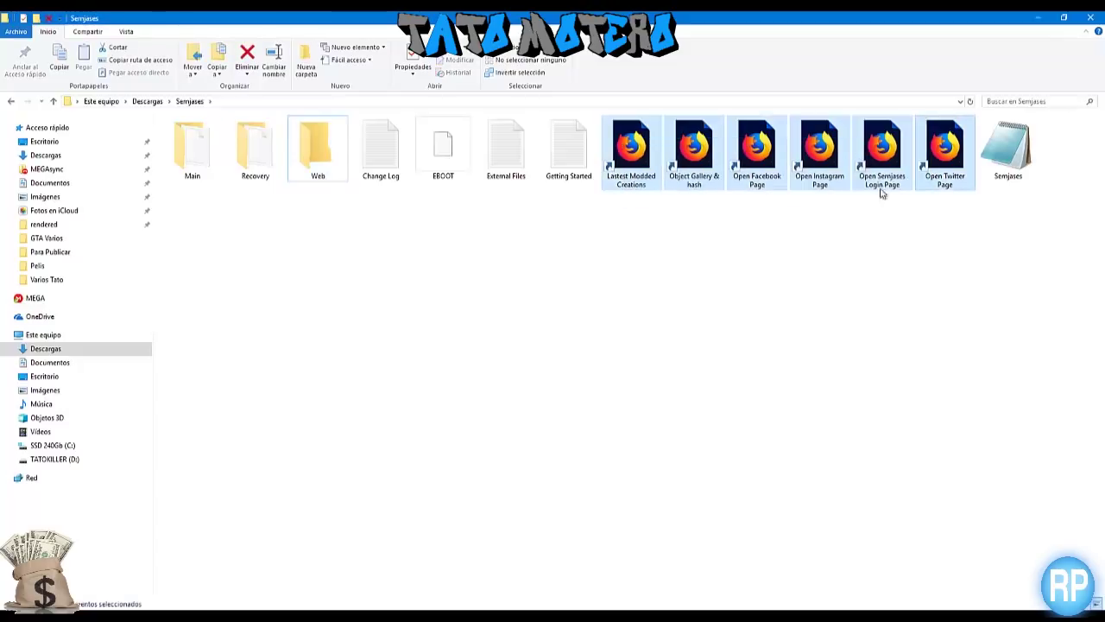
left_click_drag(636, 177, 319, 164)
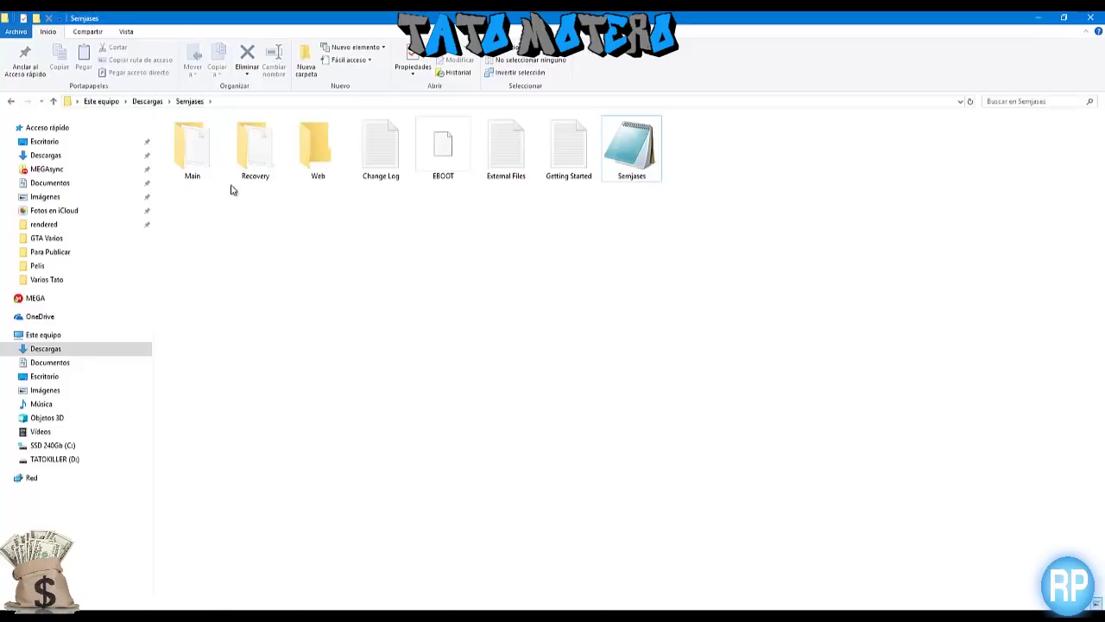
Step: Move the Semjases key file from the current folder into the Semjases folder inside Main
left_click(633, 149)
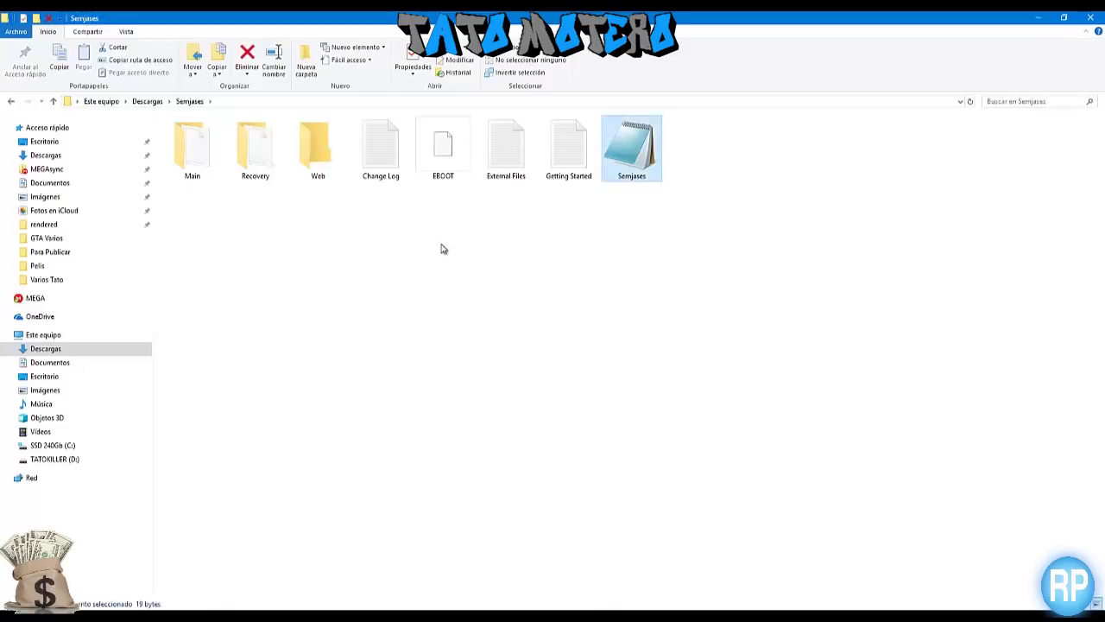
right_click(639, 139)
left_click(692, 325)
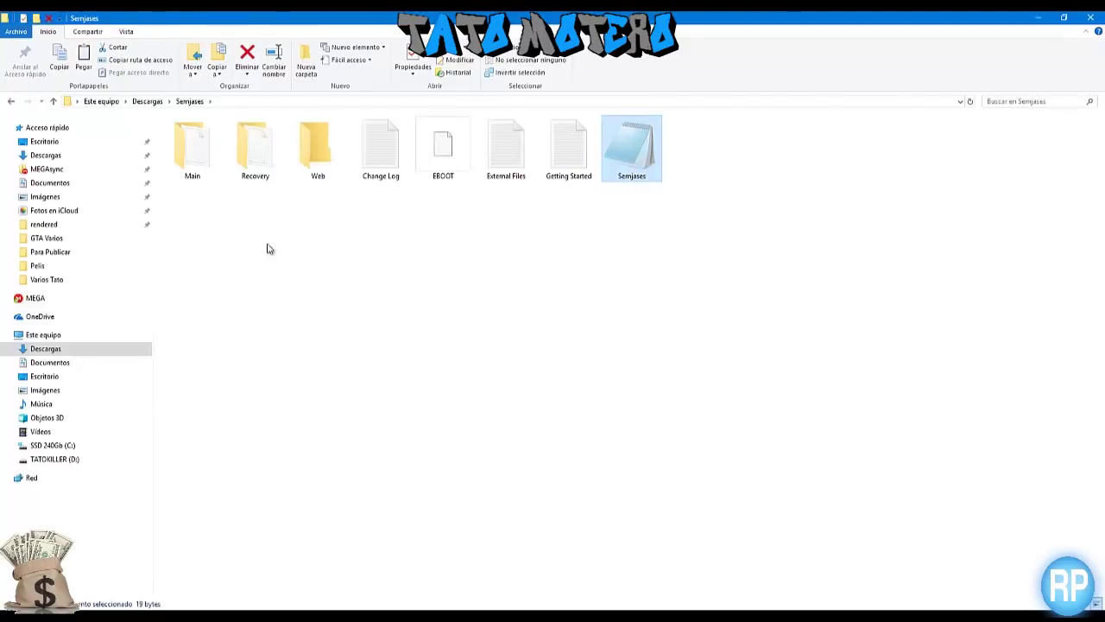
double_click(189, 142)
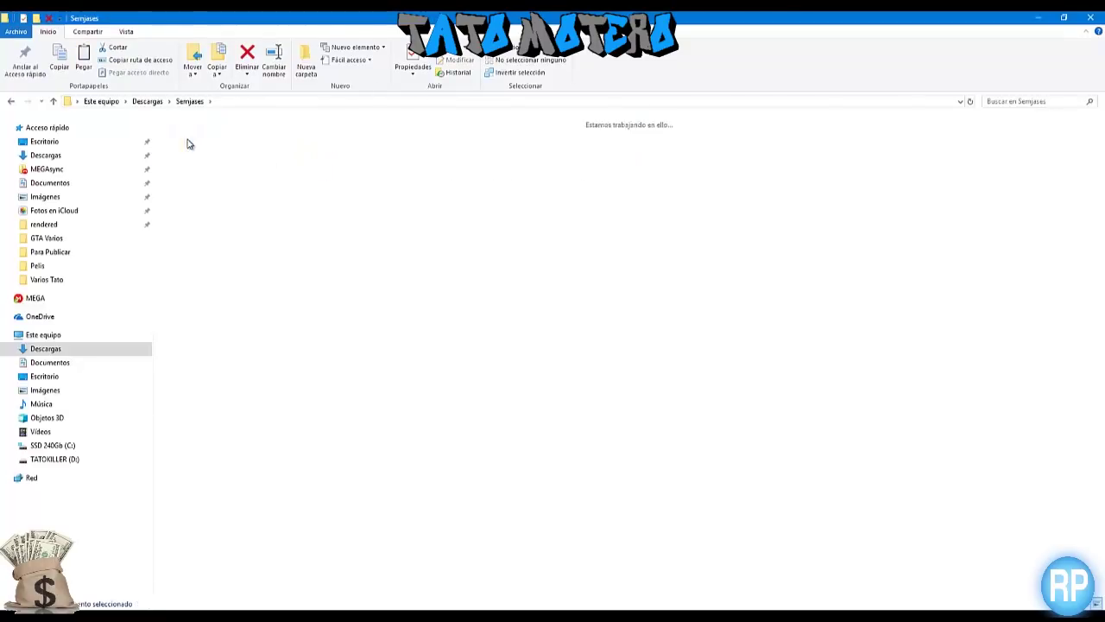
double_click(193, 151)
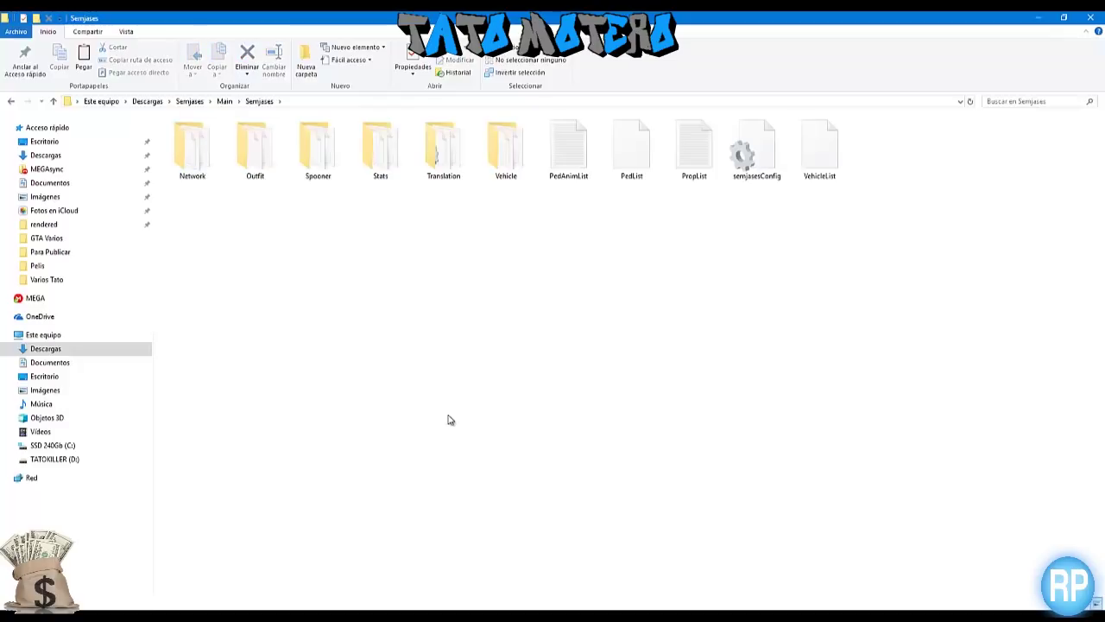
right_click(448, 417)
left_click(477, 496)
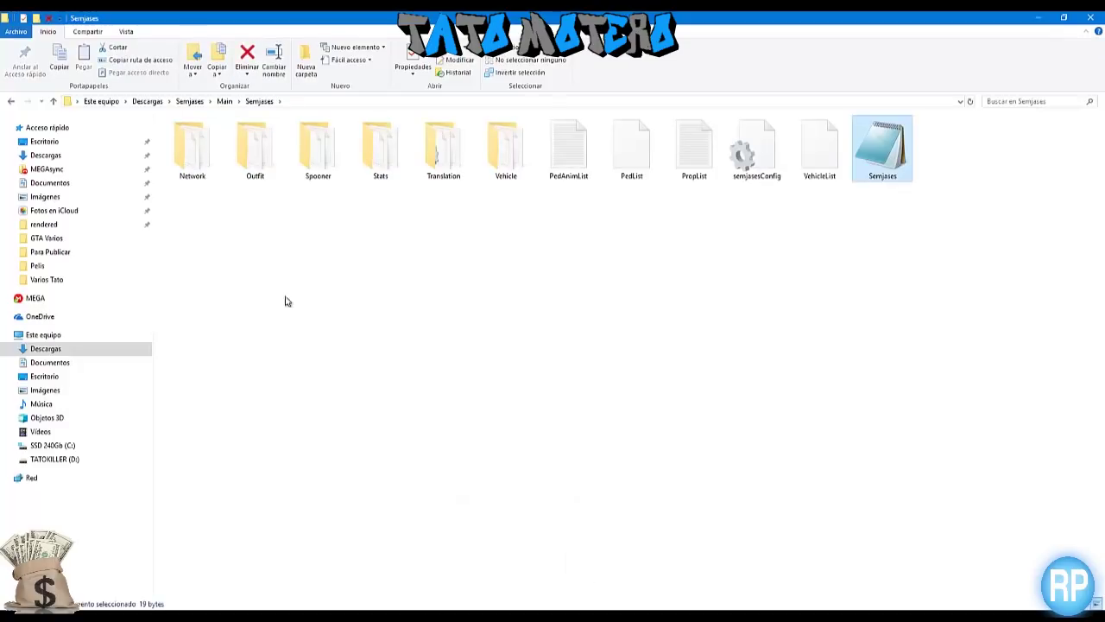
Step: Check the contents of the Recovery folder and return to the parent Semjases folder
left_click(11, 101)
left_click(12, 101)
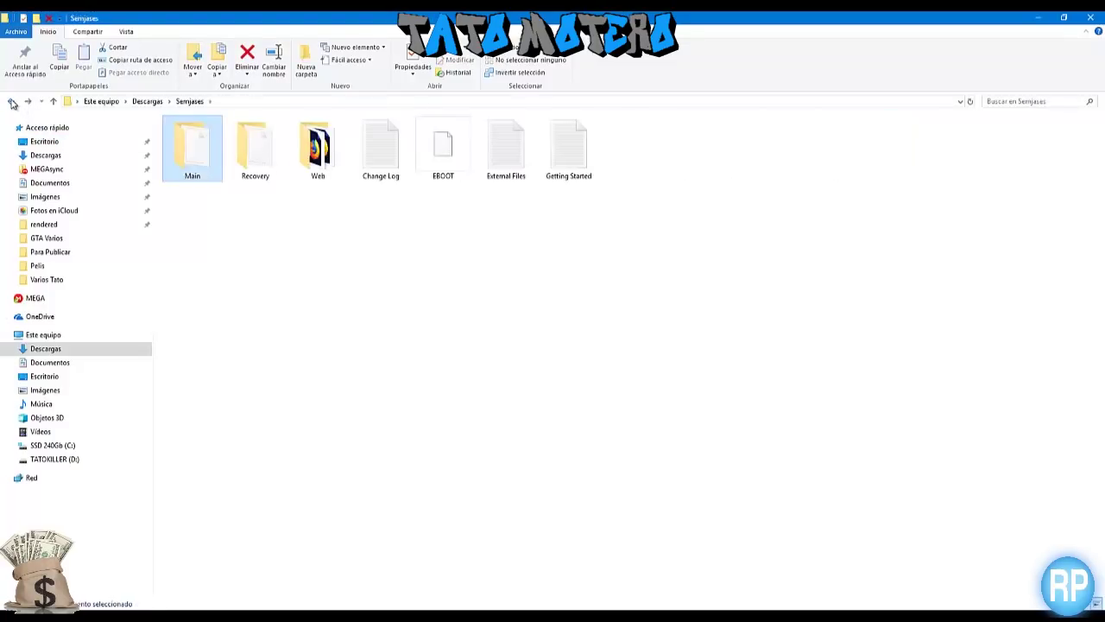
double_click(262, 155)
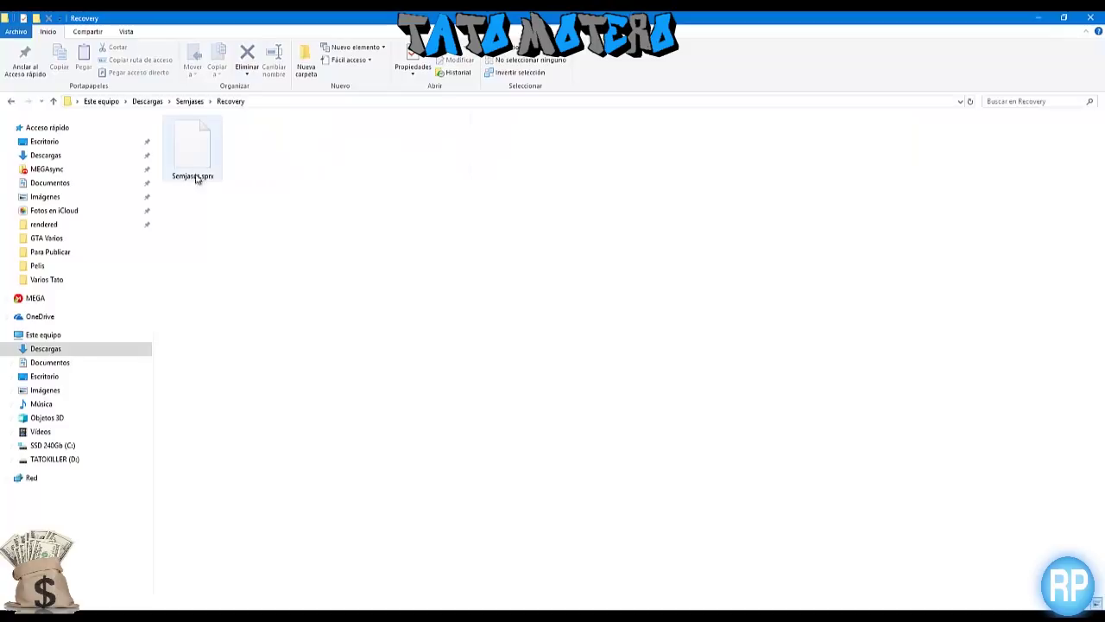
left_click(13, 101)
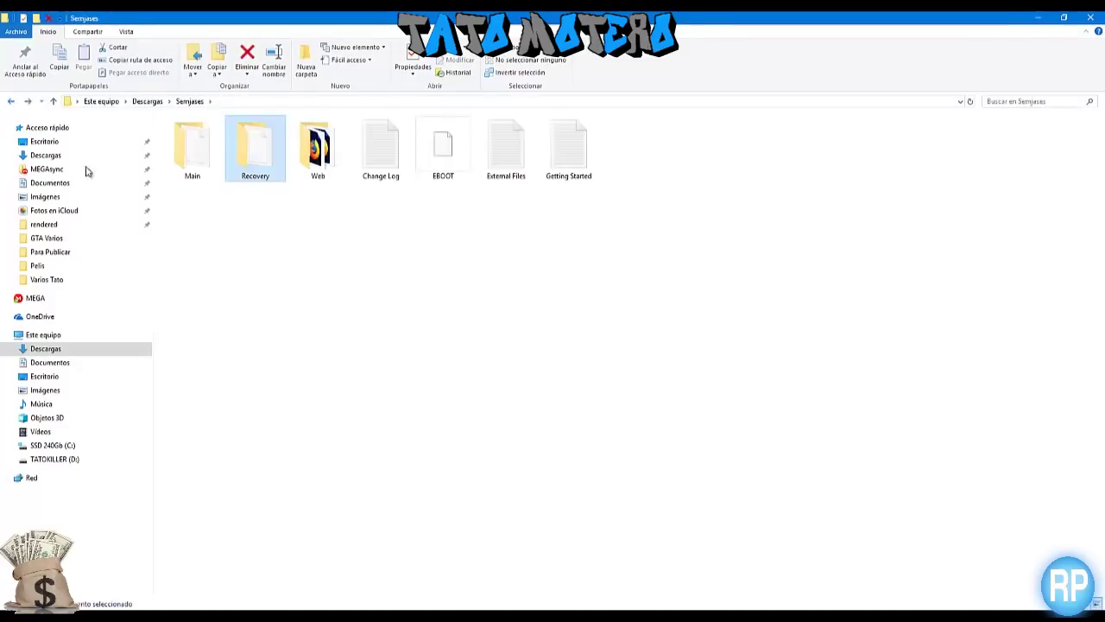
Step: Open the semjasesConfig file from the Semjases folder inside Main in a maximised Notepad window
double_click(192, 151)
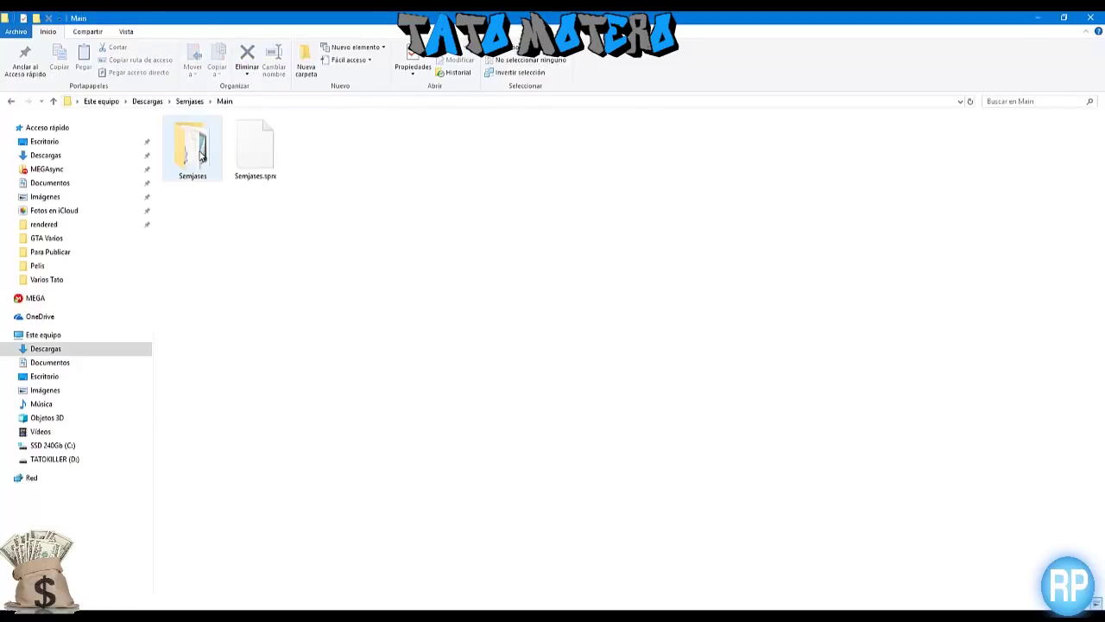
double_click(198, 154)
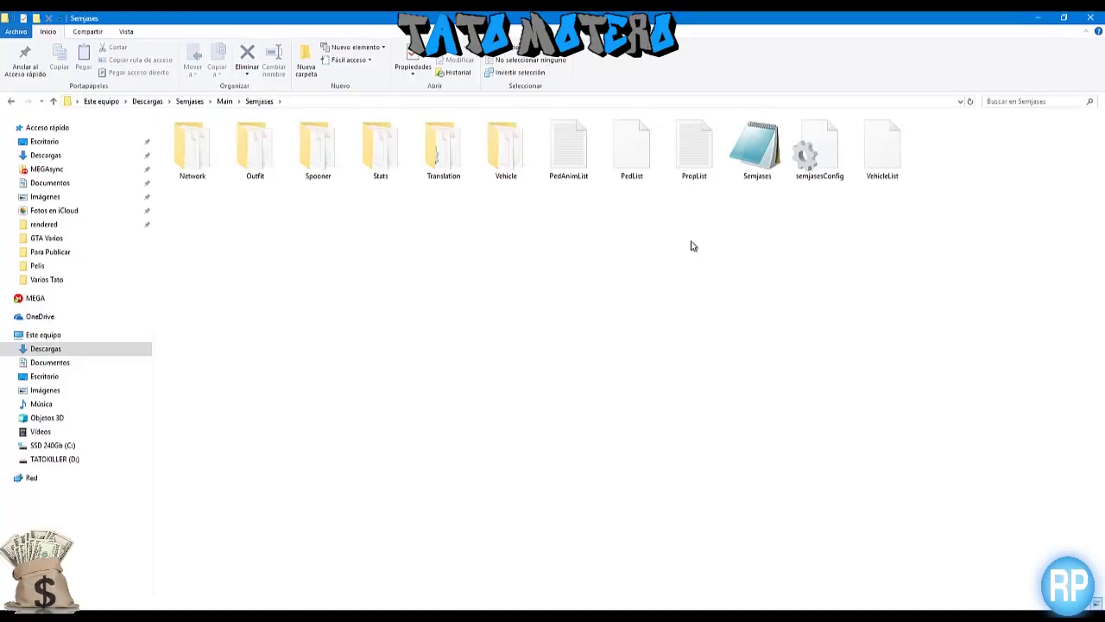
left_click(832, 140)
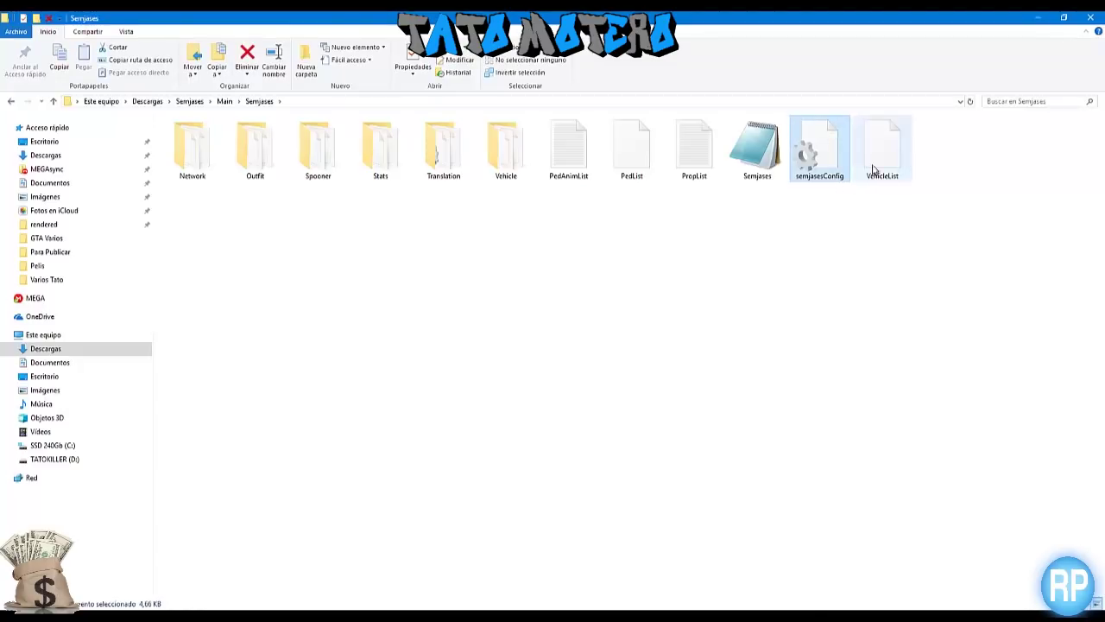
double_click(822, 152)
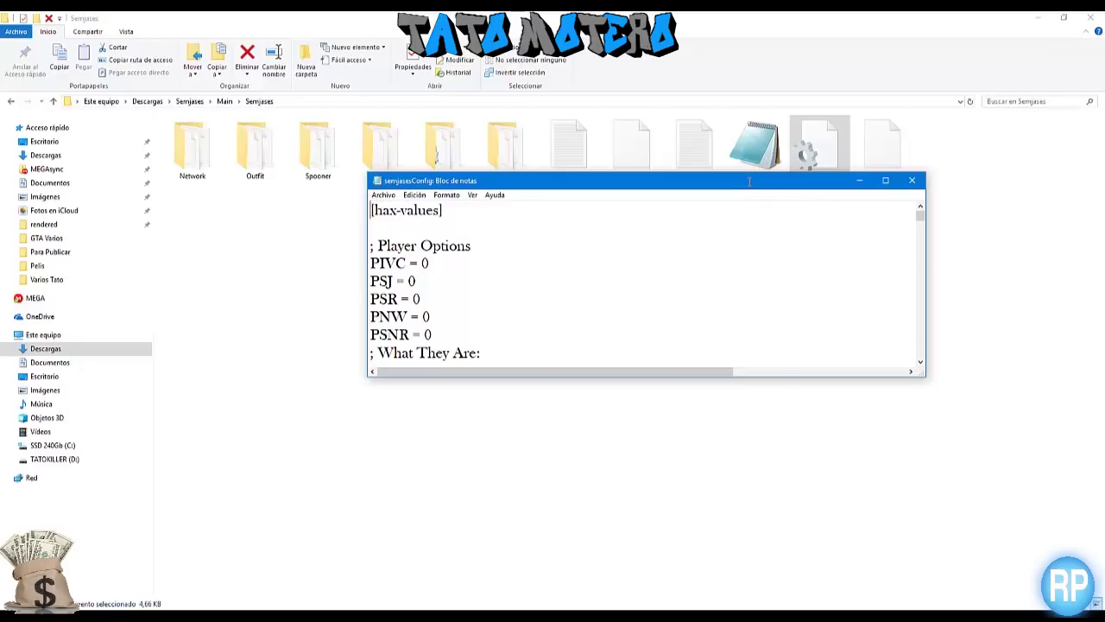
double_click(749, 181)
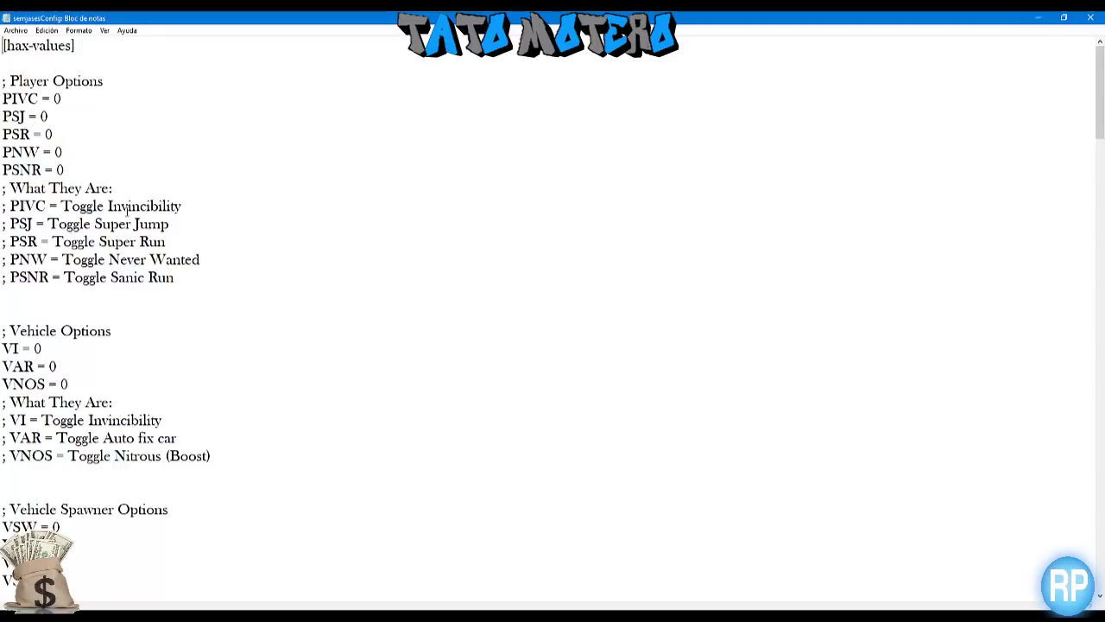
Step: Set the translation value in semjasesConfig to translation_espanol.ini, and close the file saving the changes
scroll(126, 207, "down", 8)
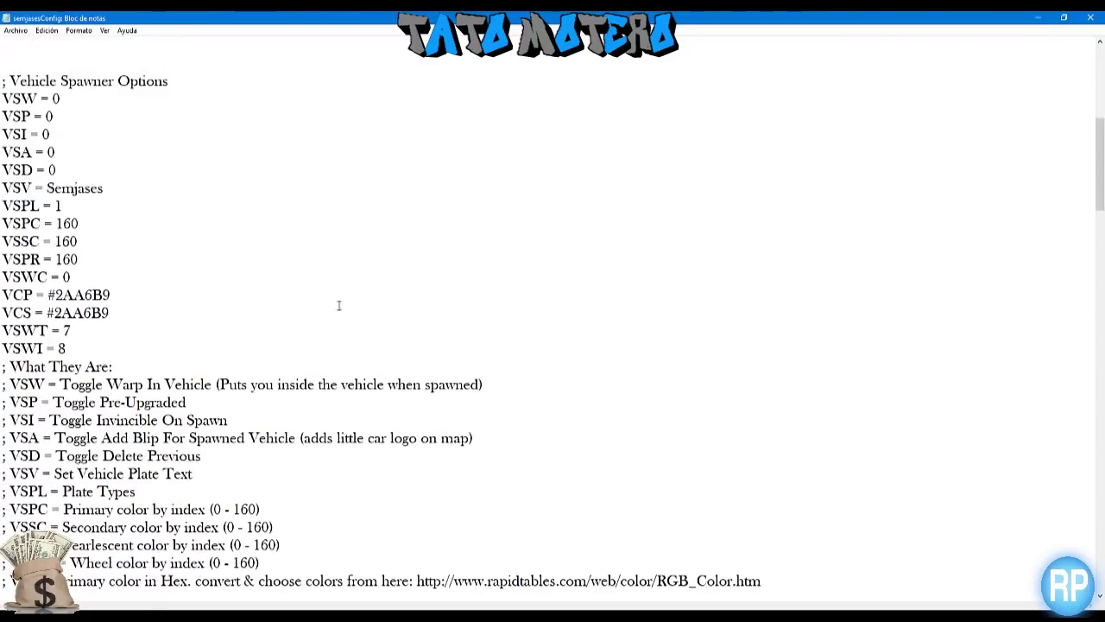
left_click_drag(1099, 164, 1100, 545)
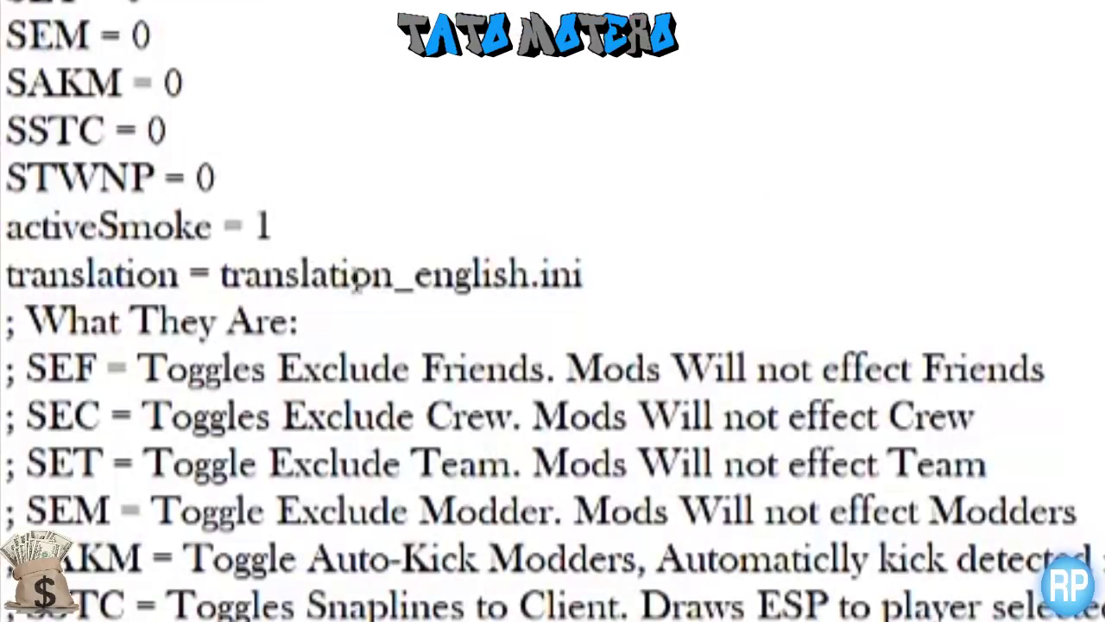
left_click_drag(222, 276, 584, 289)
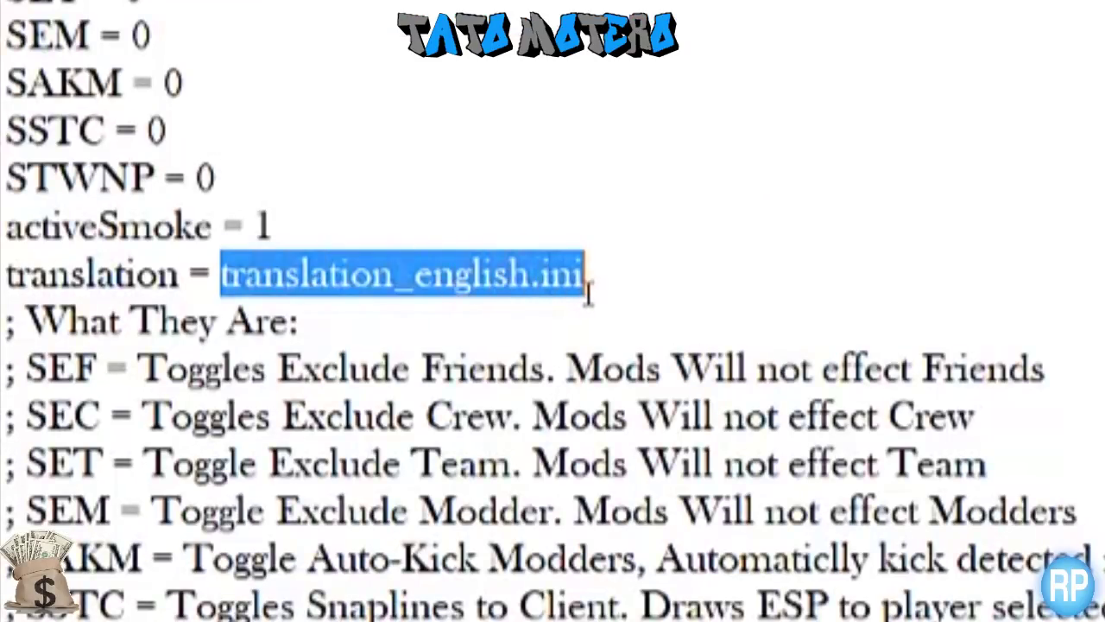
left_click(461, 290)
left_click_drag(415, 276, 530, 278)
type("espano")
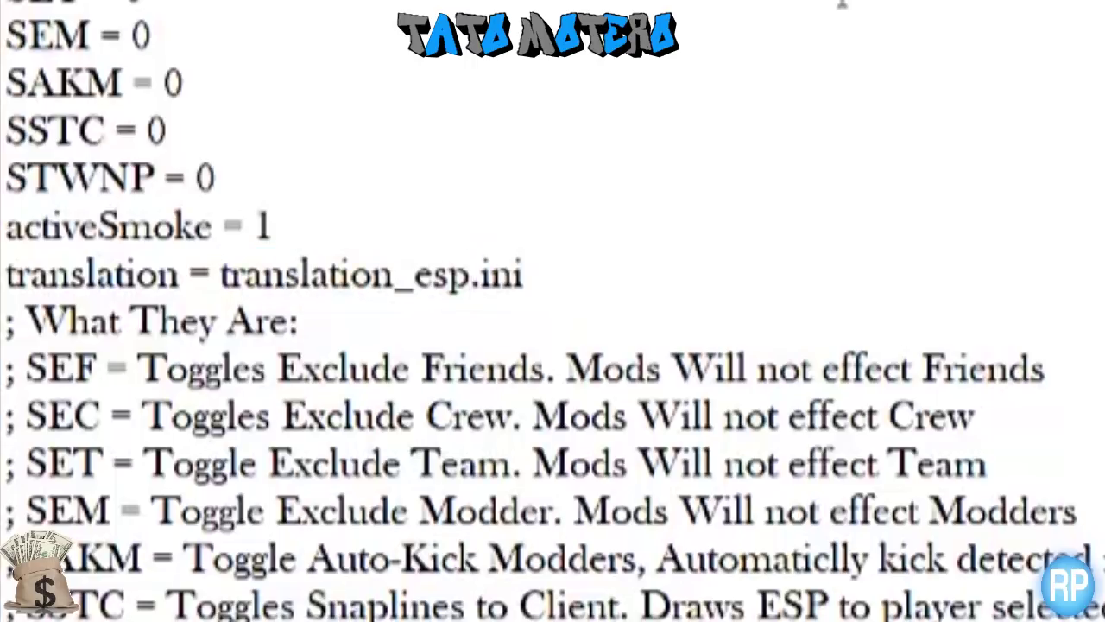
type("l")
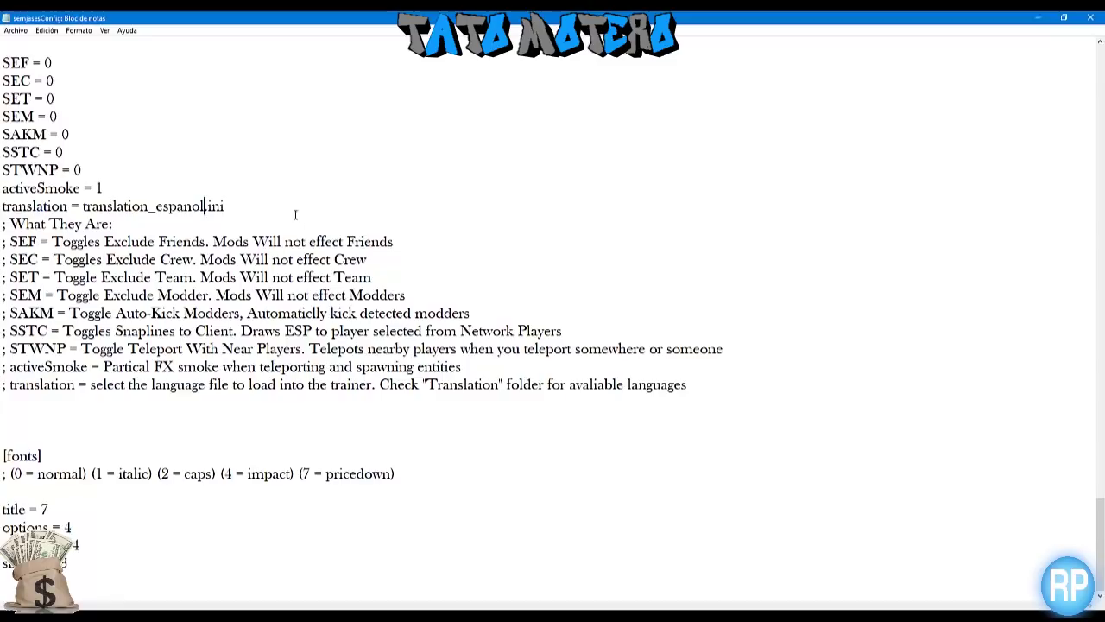
left_click(17, 32)
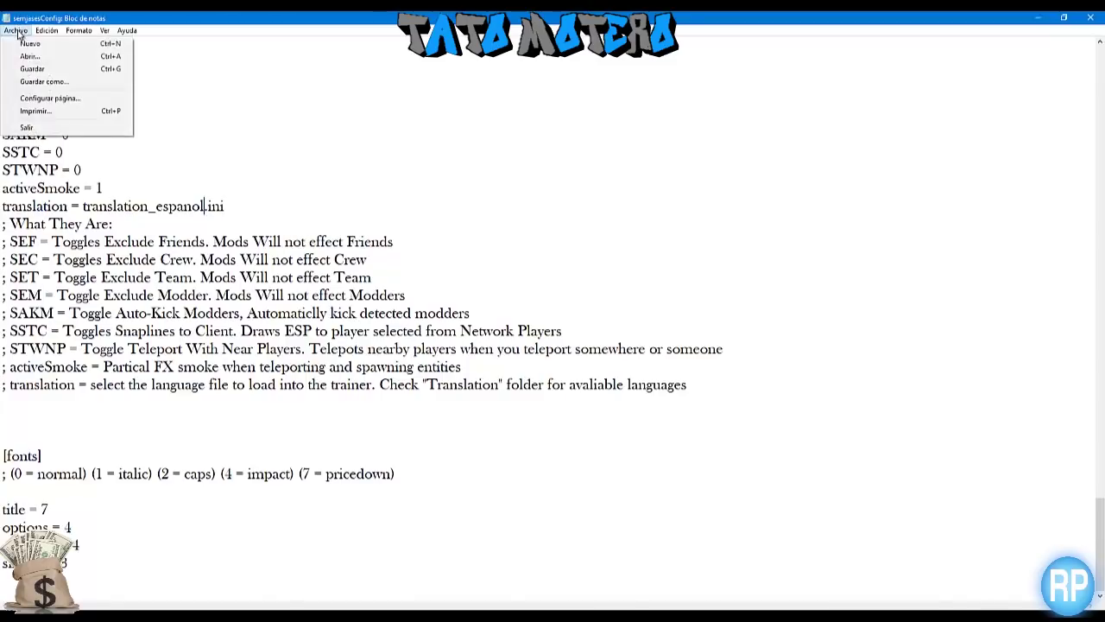
left_click(30, 127)
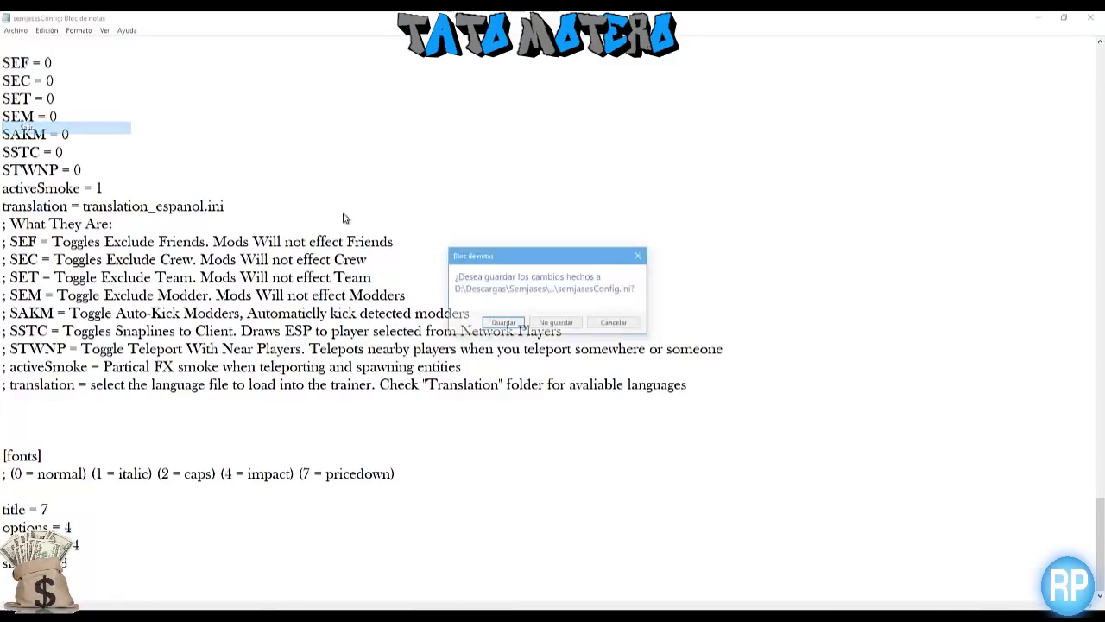
left_click(509, 325)
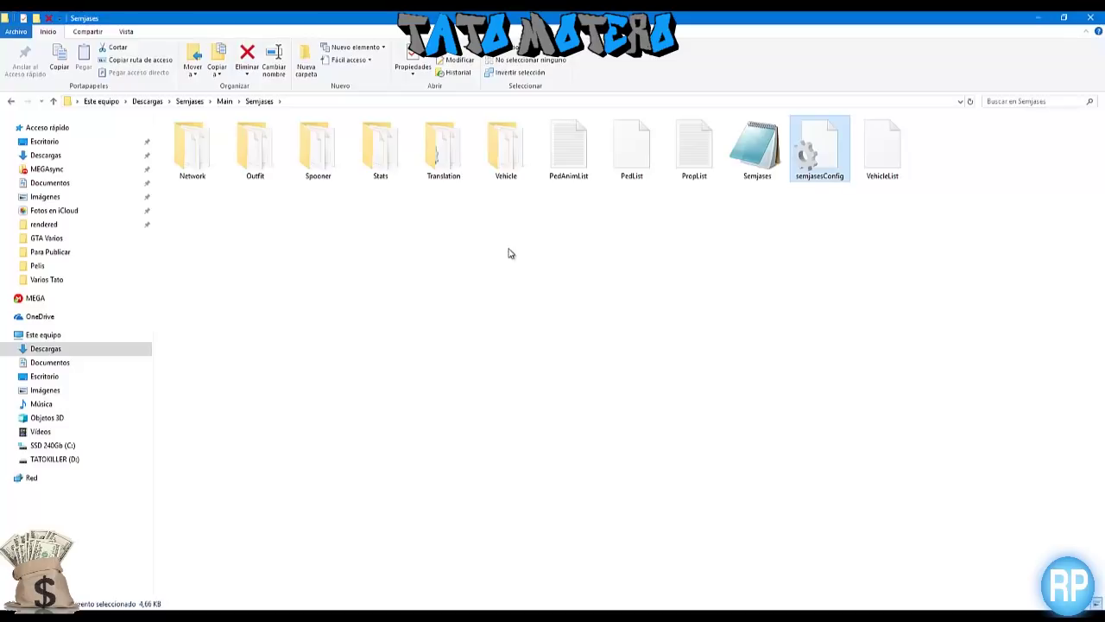
Step: Open translation_espanol from the Translation folder and review its Spanish menu texts down to the vehicle multipliers
left_click(446, 151)
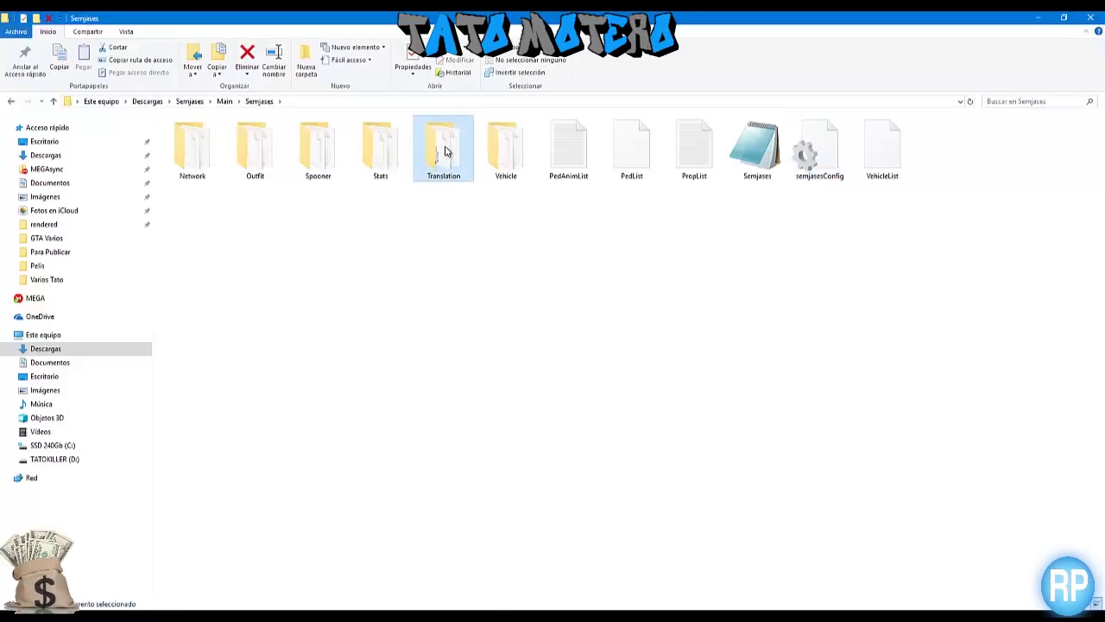
double_click(443, 146)
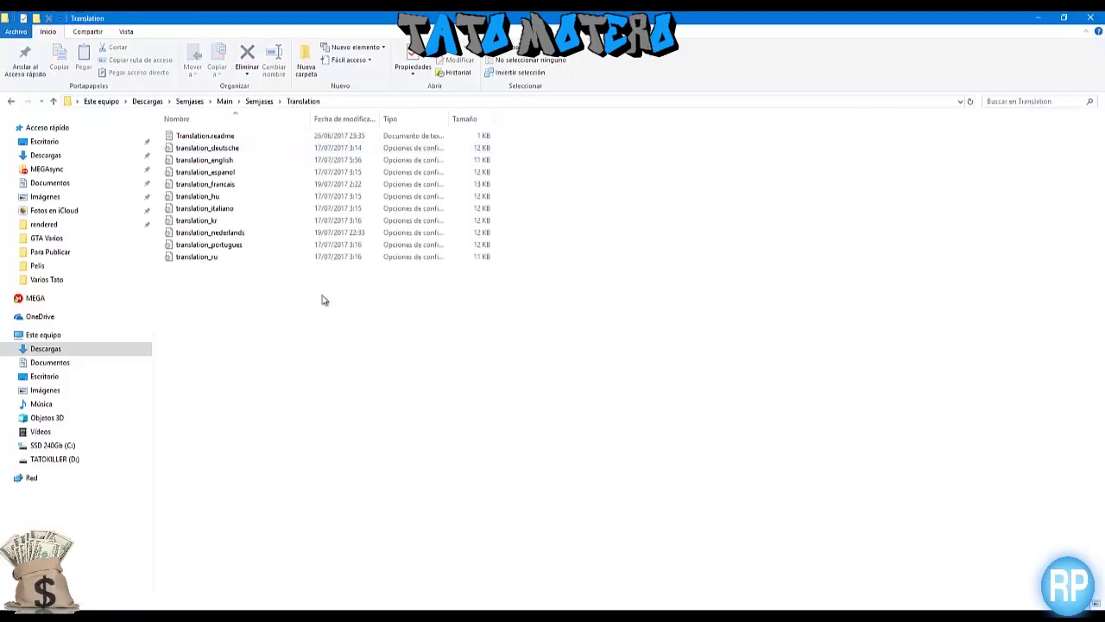
double_click(231, 173)
double_click(639, 183)
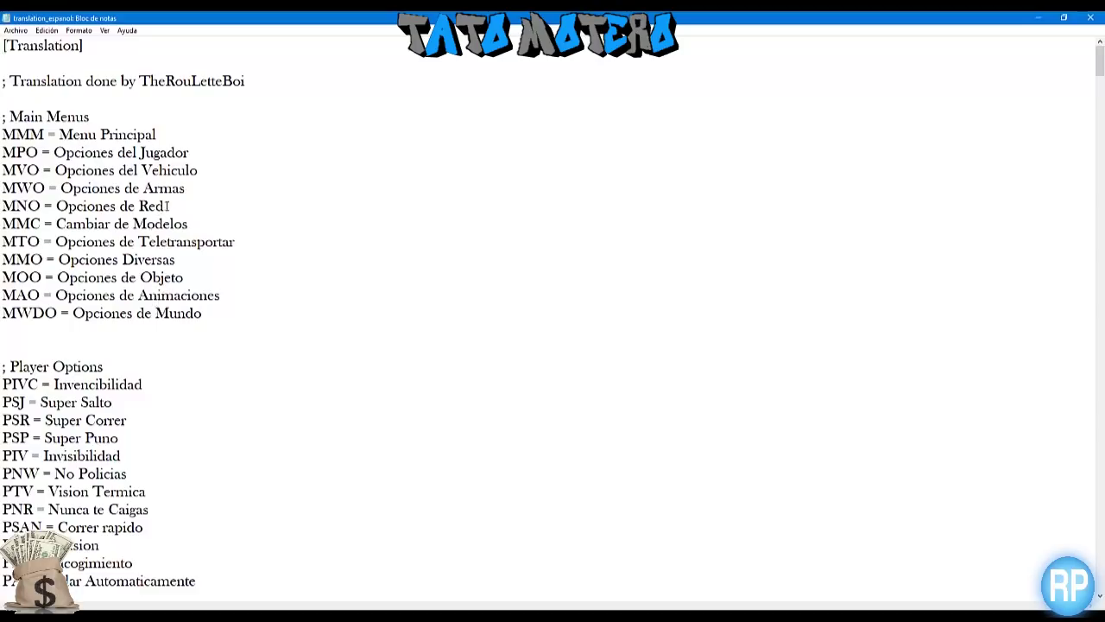
scroll(178, 214, "down", 1)
scroll(234, 291, "down", 2)
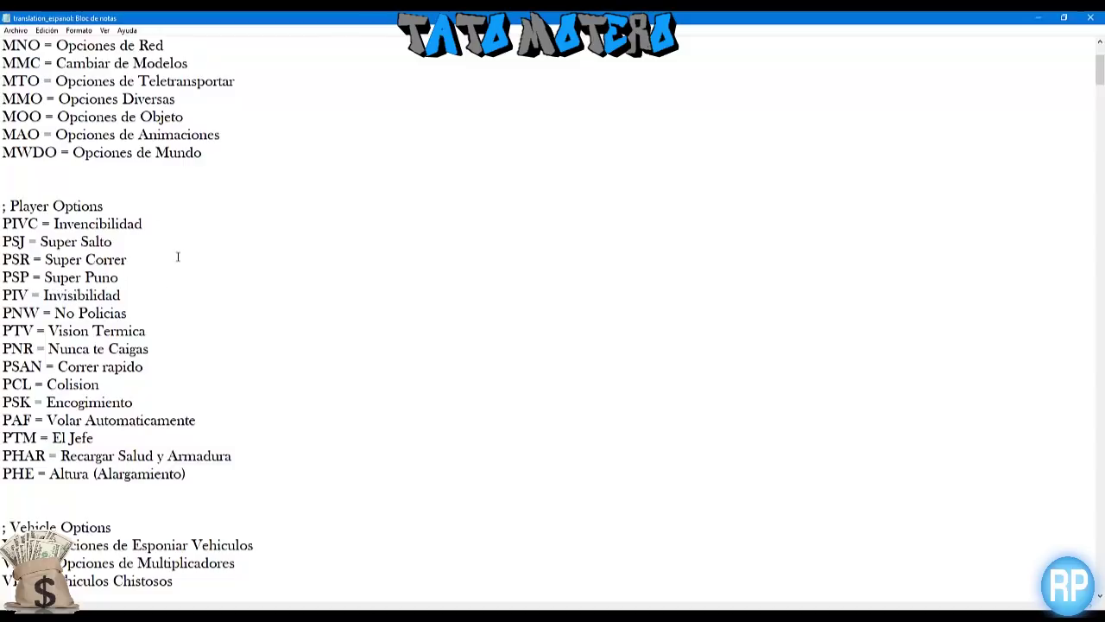
scroll(198, 294, "down", 6)
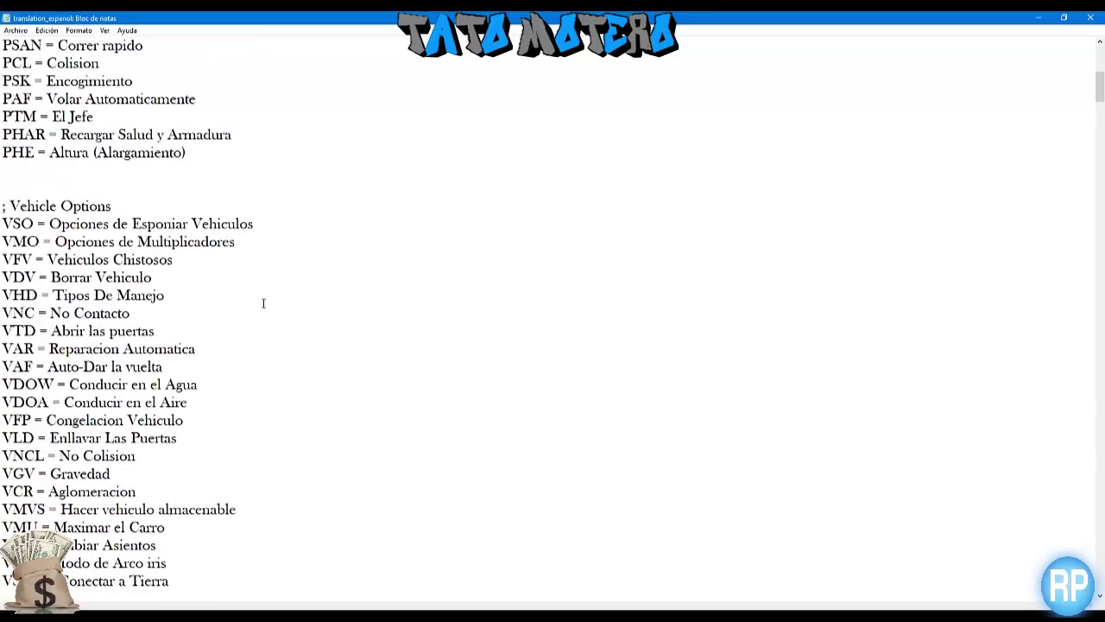
scroll(263, 303, "down", 1)
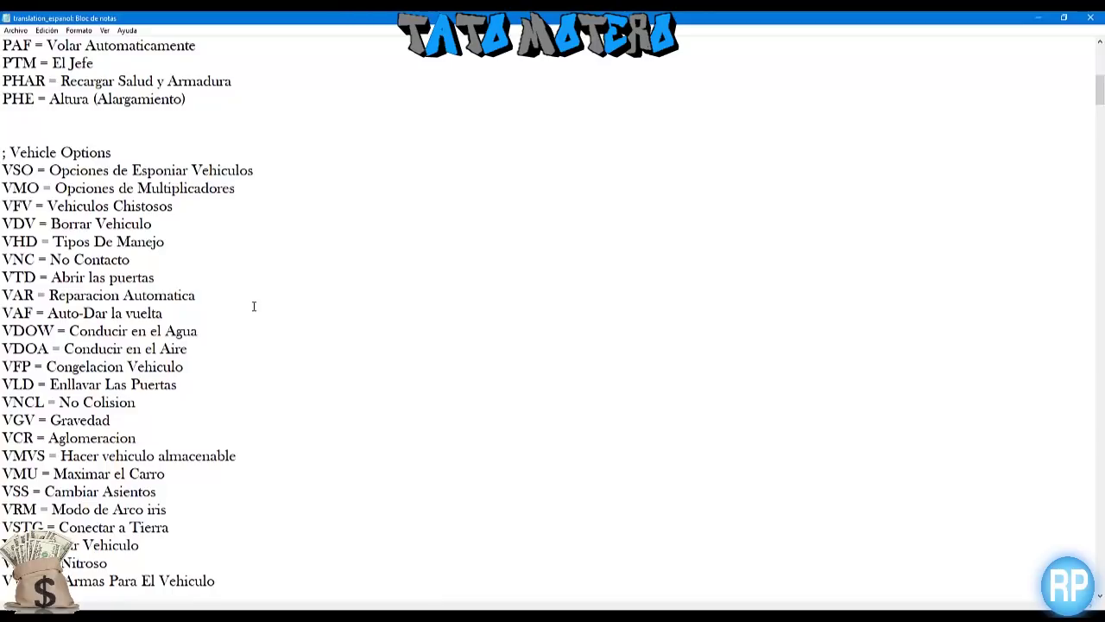
scroll(254, 306, "down", 6)
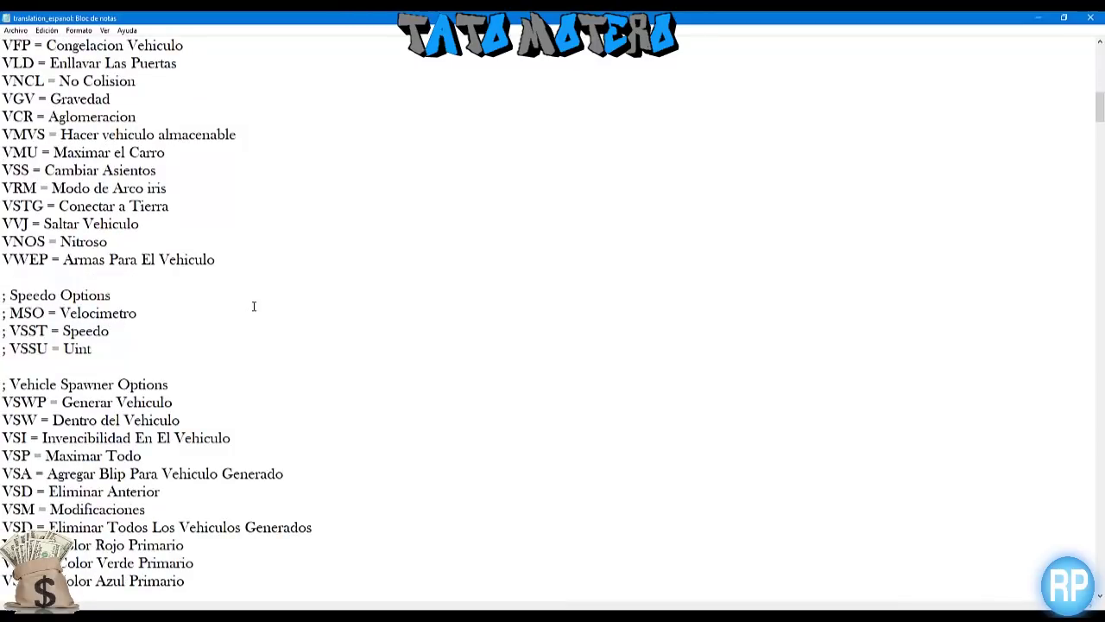
scroll(254, 306, "down", 7)
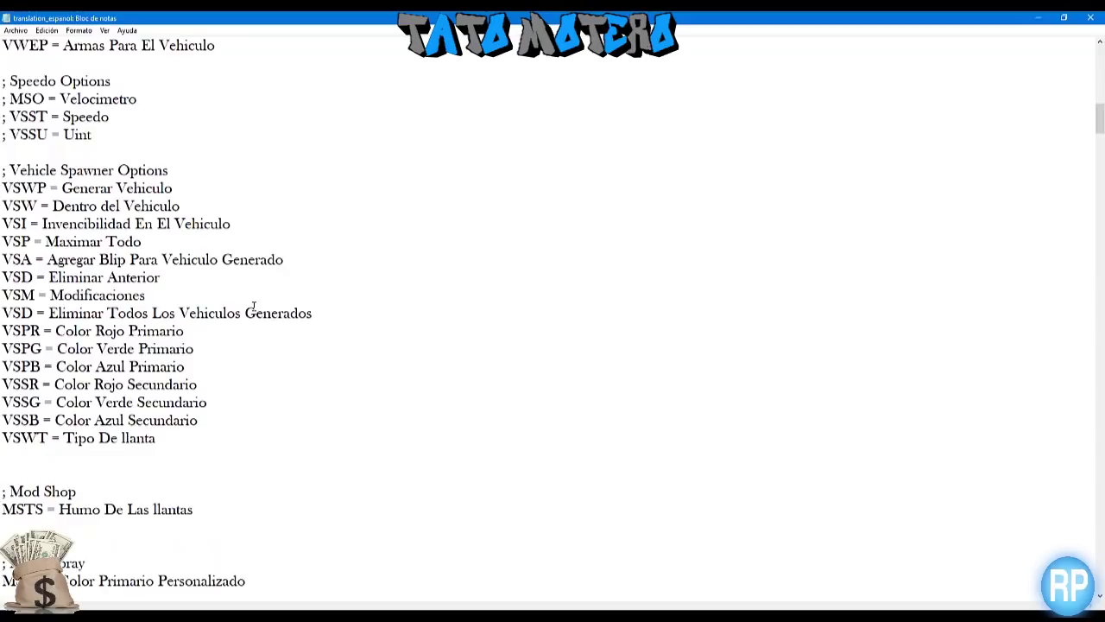
scroll(254, 306, "down", 4)
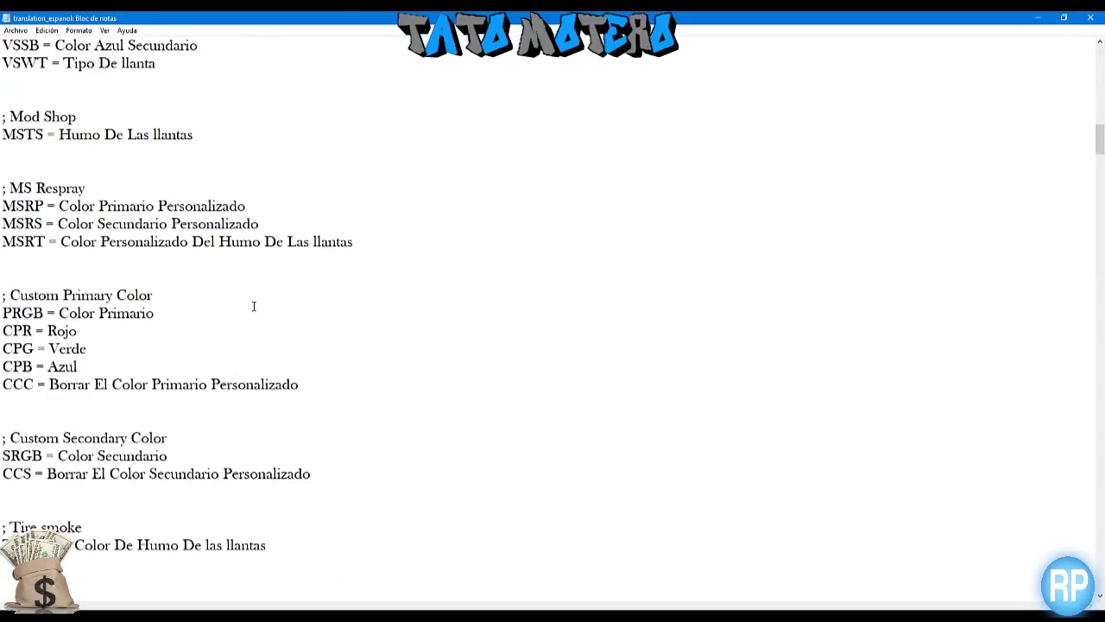
scroll(268, 294, "down", 7)
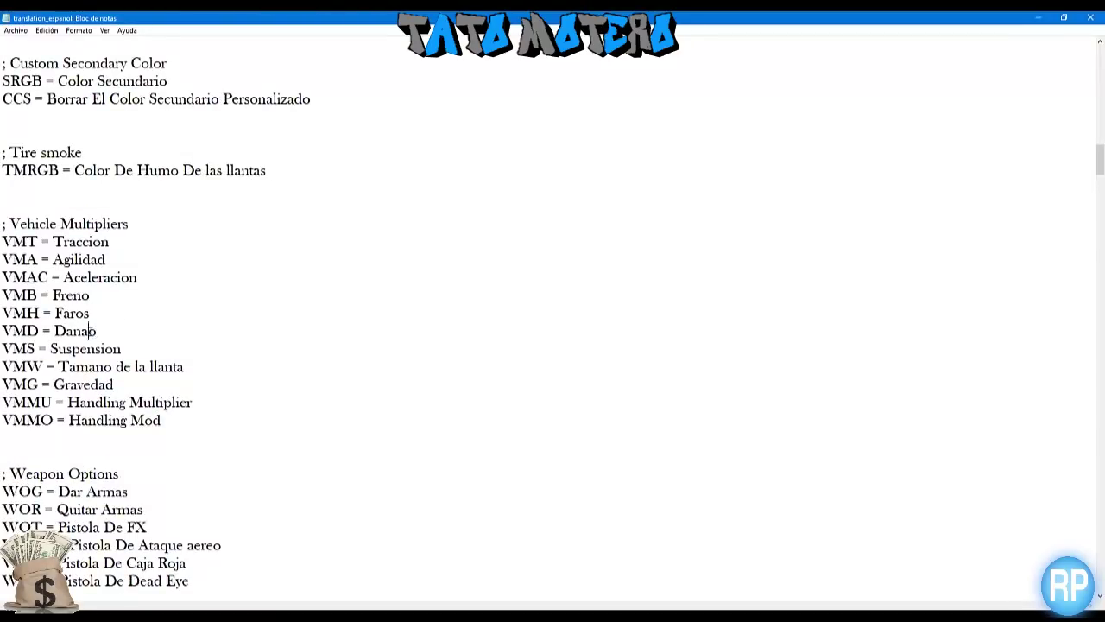
Step: Correct the VMD entry in translation_espanol to Dano, save and close the file, and go back to the Main folder
key("BackSpace")
left_click(14, 31)
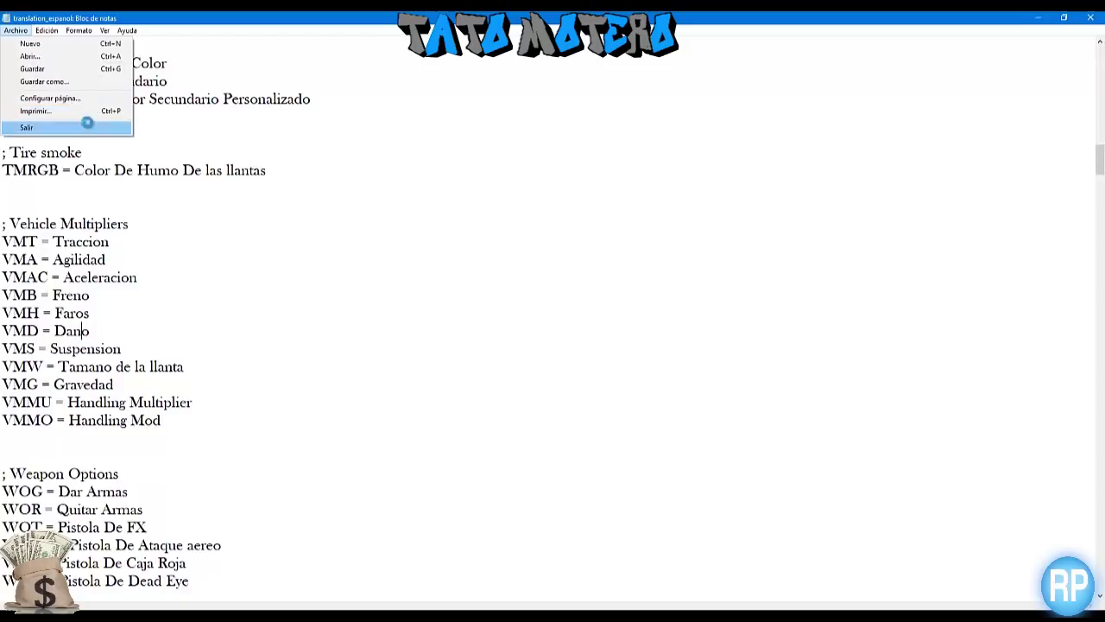
left_click(86, 123)
left_click(514, 325)
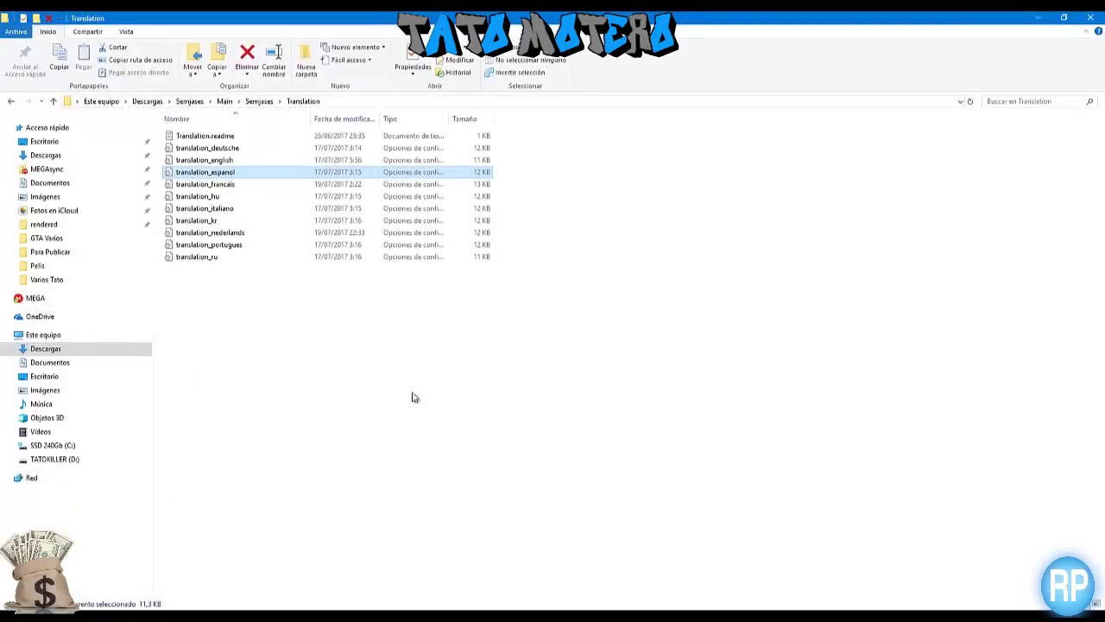
left_click(10, 101)
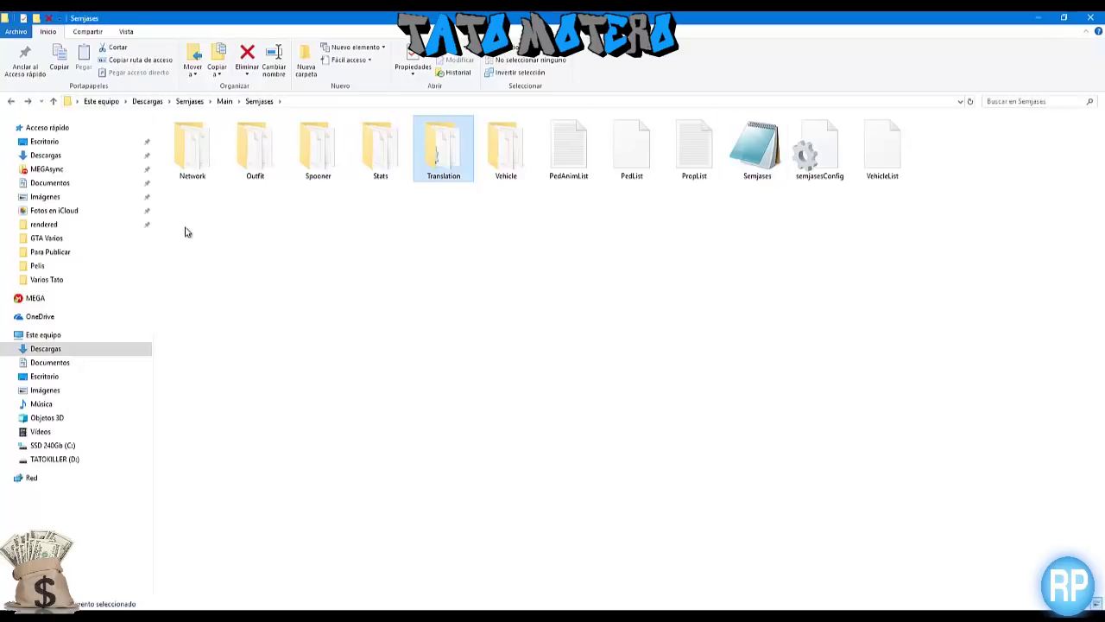
left_click(11, 101)
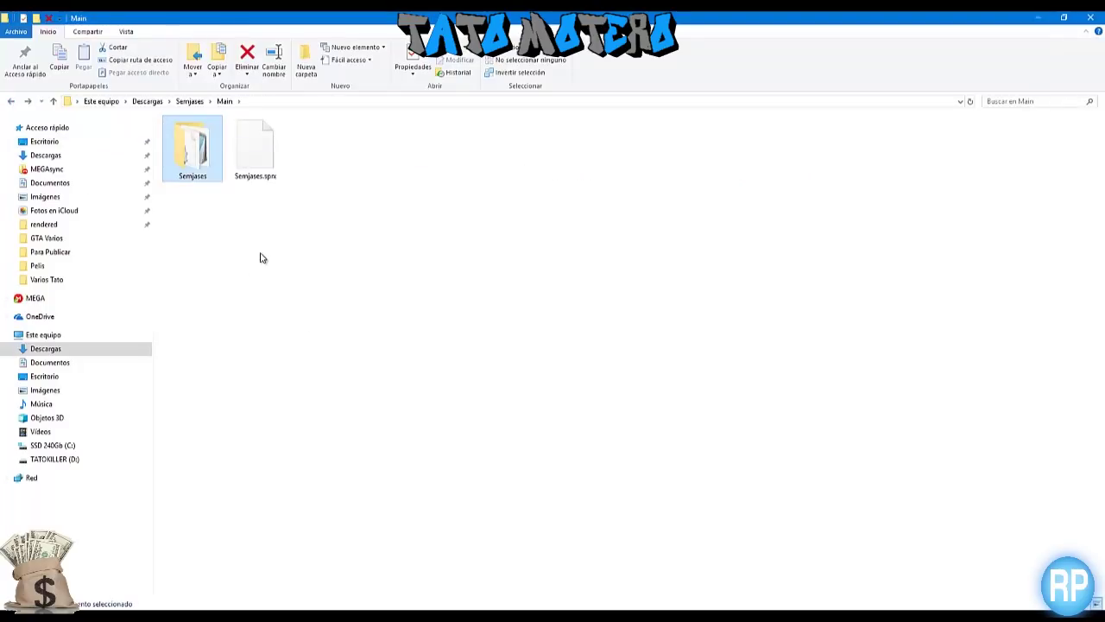
Step: Go up to the Semjases folder, reopen Main, and select the Semjases folder and the Semjases.sprx file in turn
left_click(12, 101)
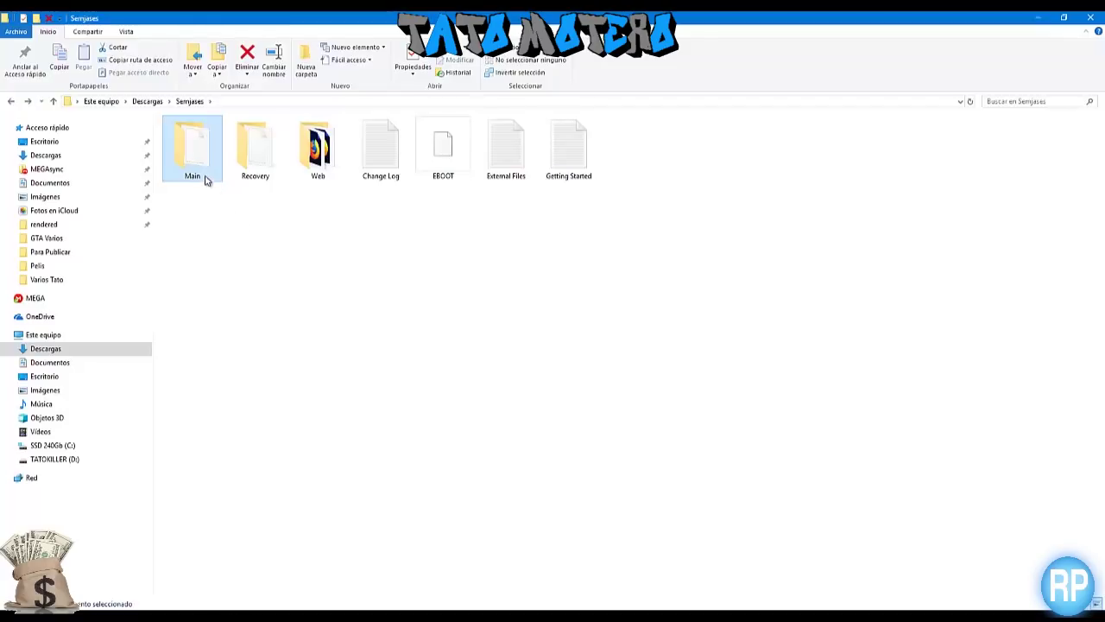
double_click(194, 151)
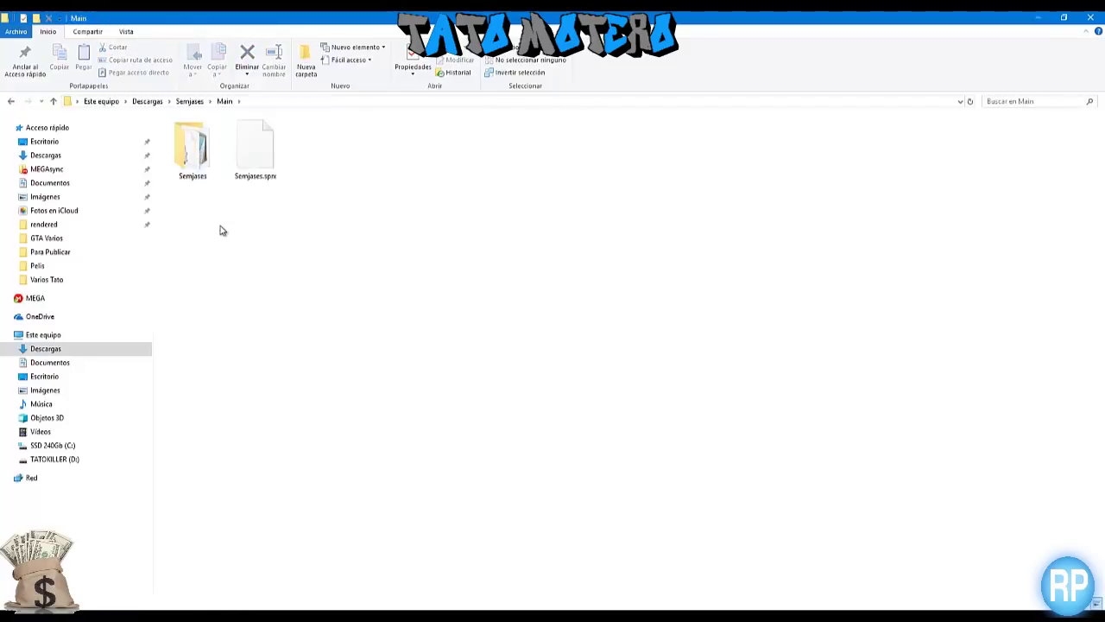
left_click(188, 163)
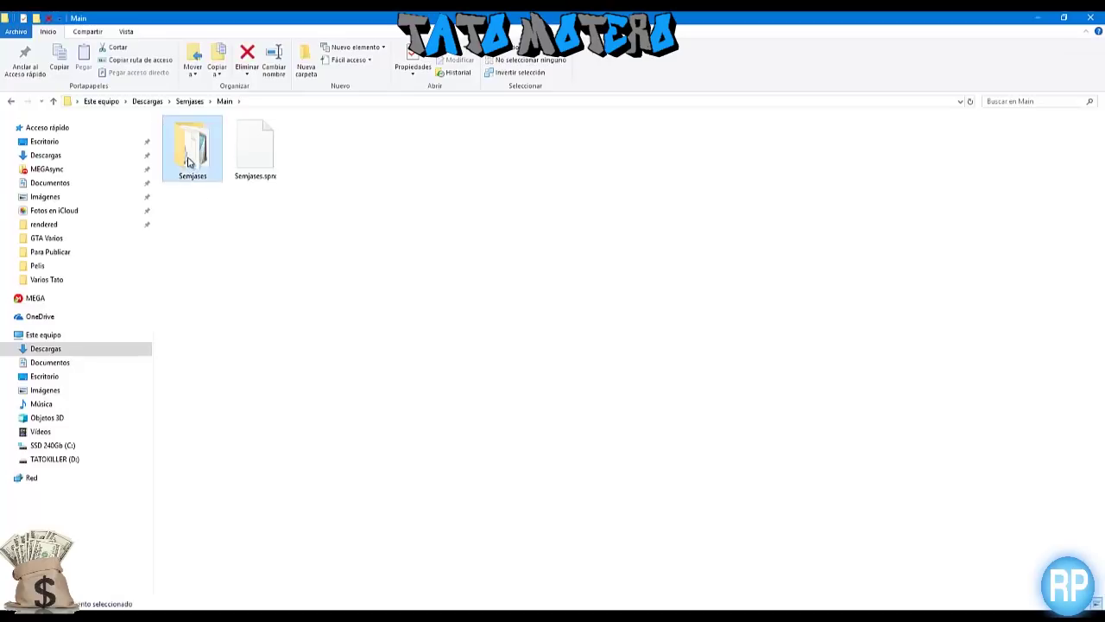
left_click(252, 158)
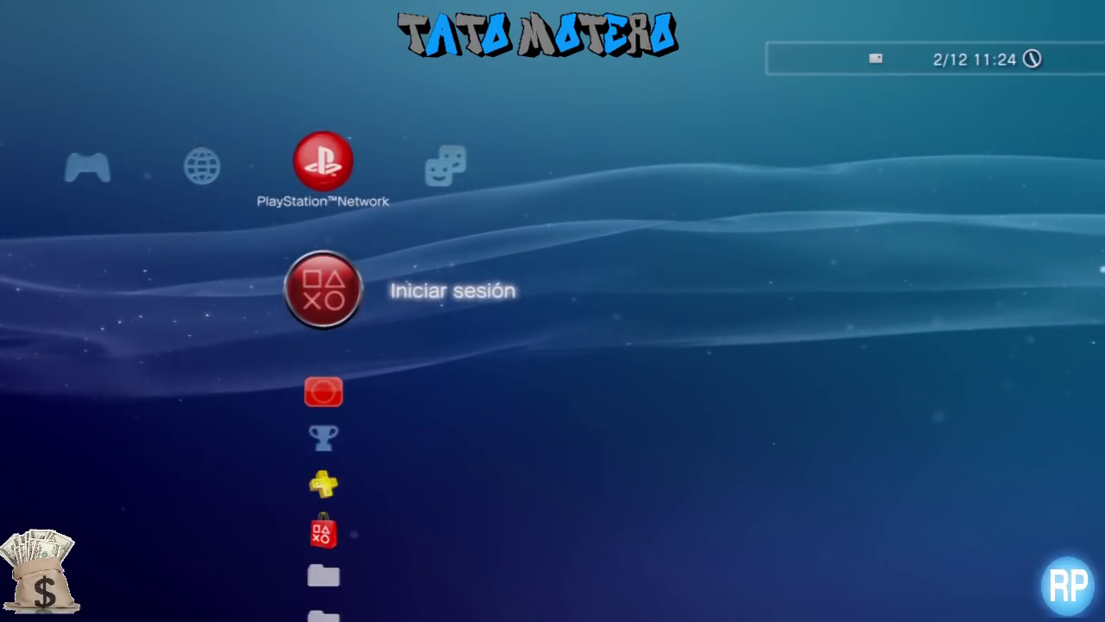
Step: Switch to the PS3, launch mmCM from the Juego category and open its Administrador de Archivos
key("Left")
key("Left")
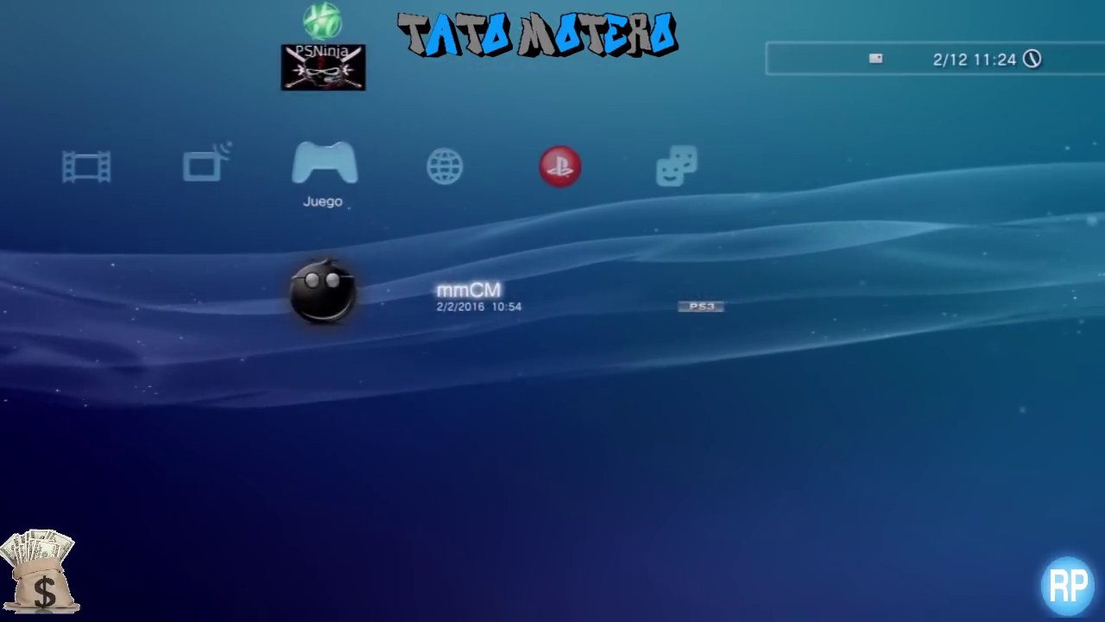
key("Return")
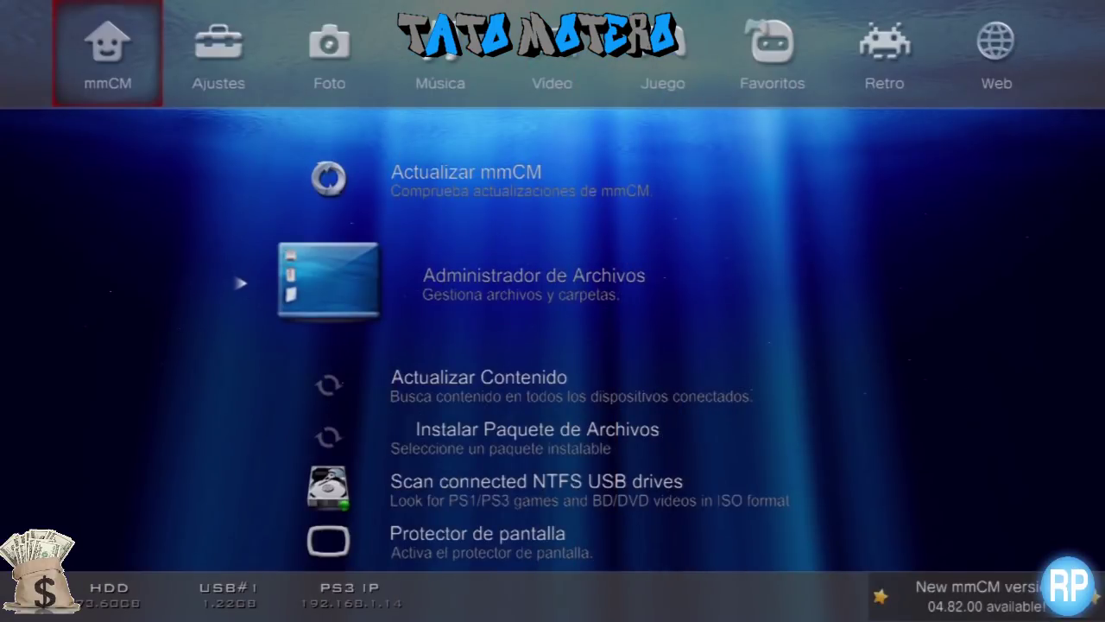
key("Right")
key("Left")
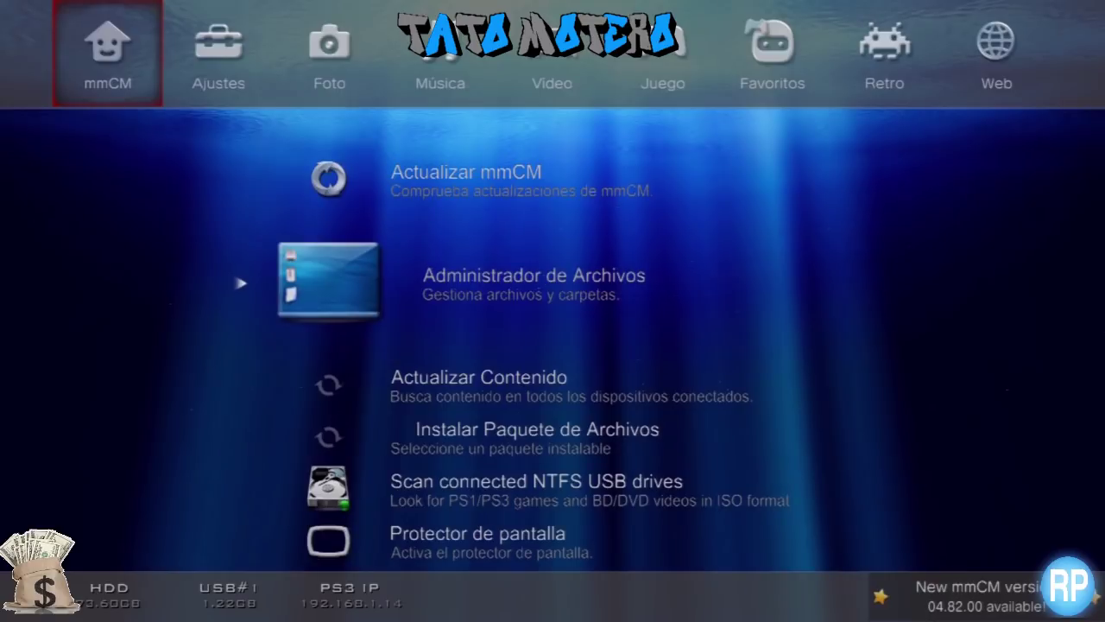
key("Return")
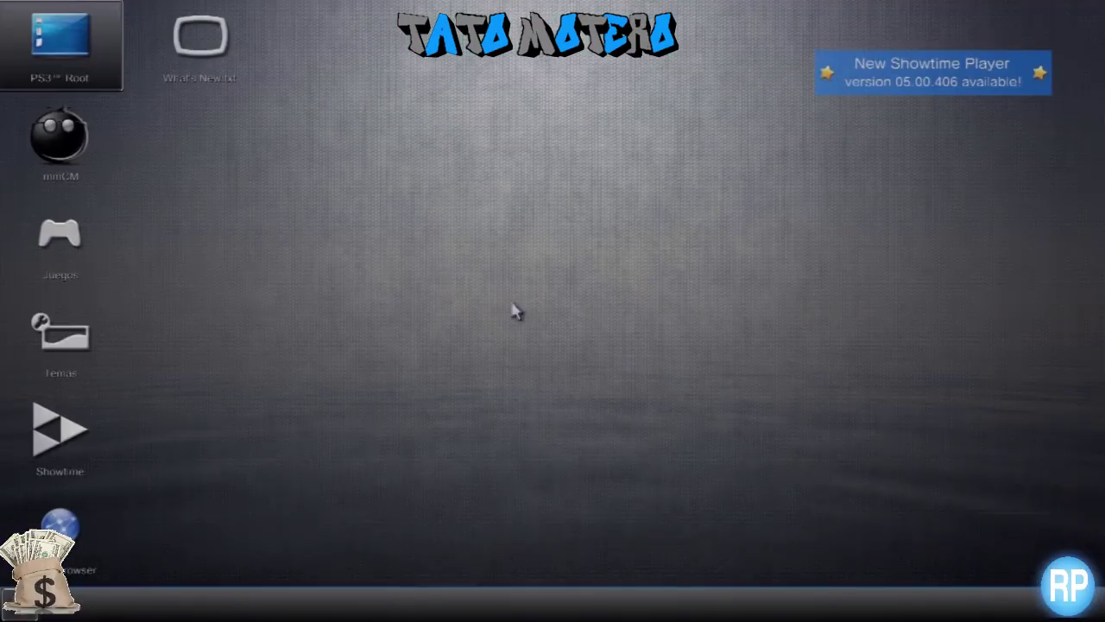
Step: Open the PS3 Root and browse through dev_usb000 and Semjases v11 to the Main folder
left_click(89, 69)
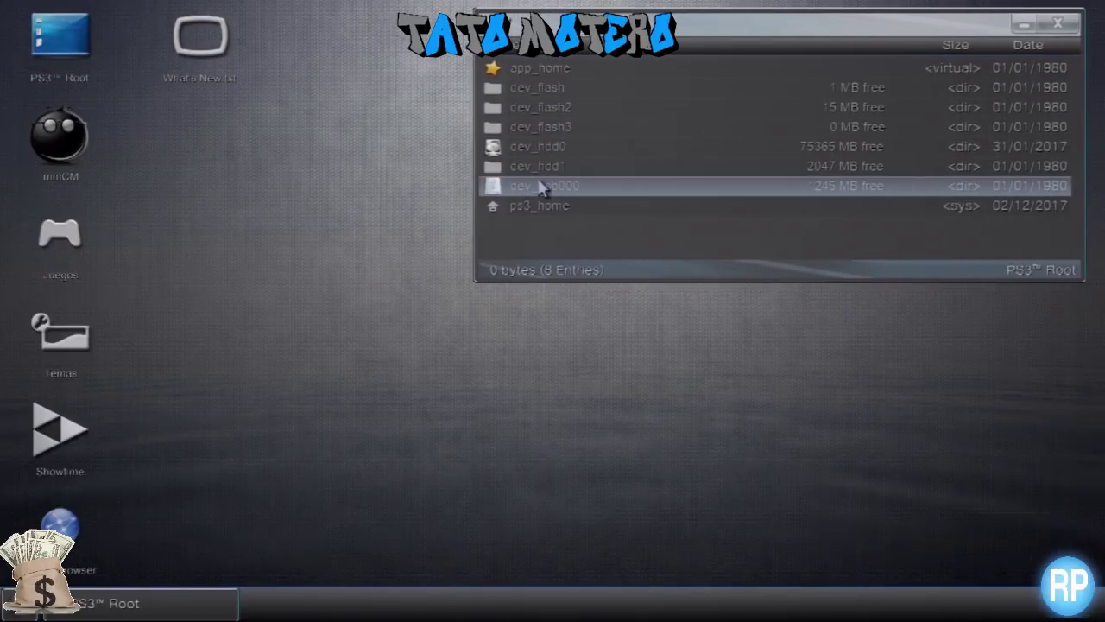
left_click(578, 149)
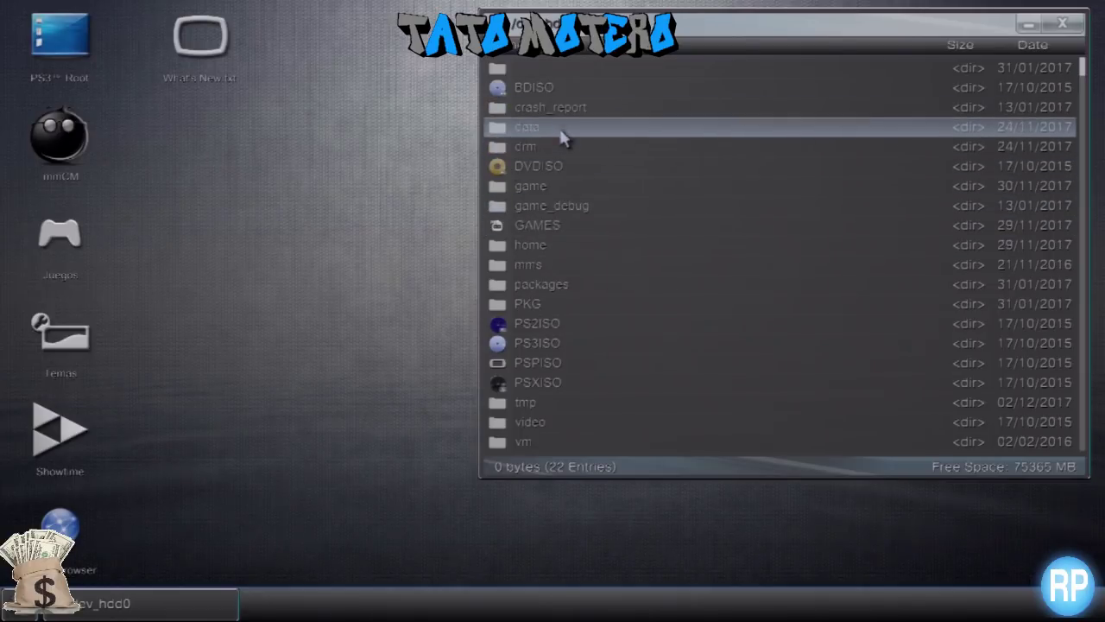
left_click(560, 74)
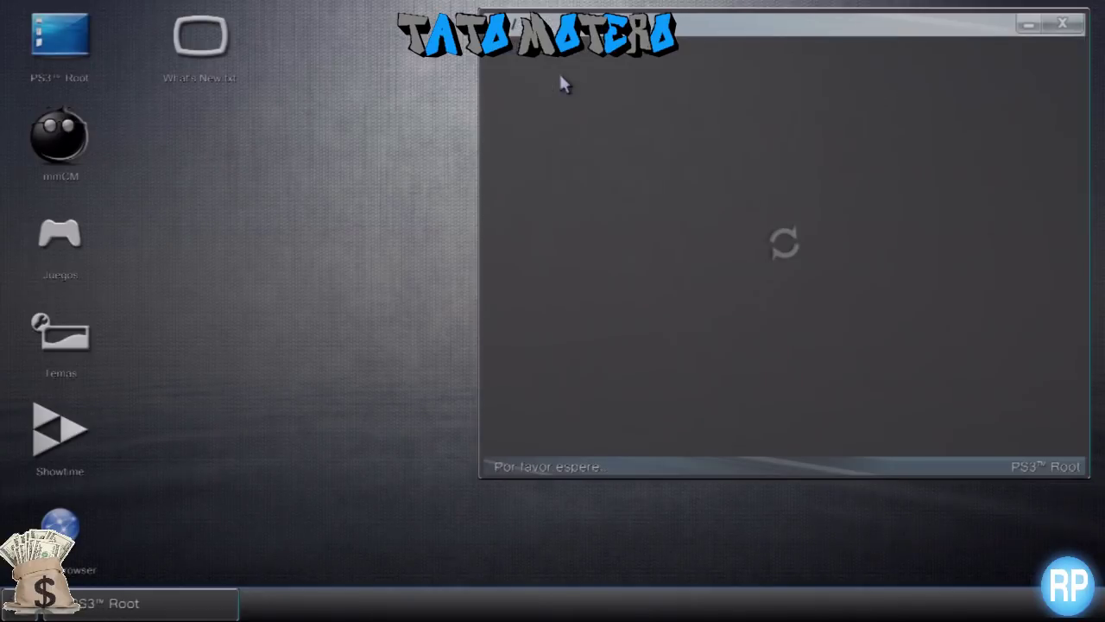
left_click(645, 188)
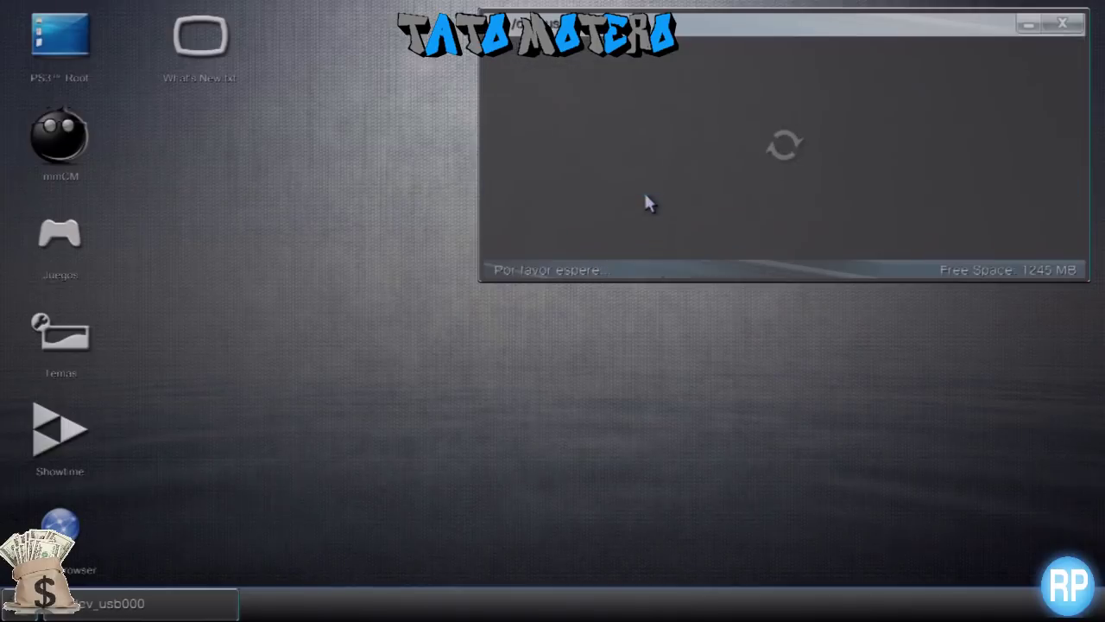
scroll(708, 311, "down", 1)
scroll(679, 370, "down", 2)
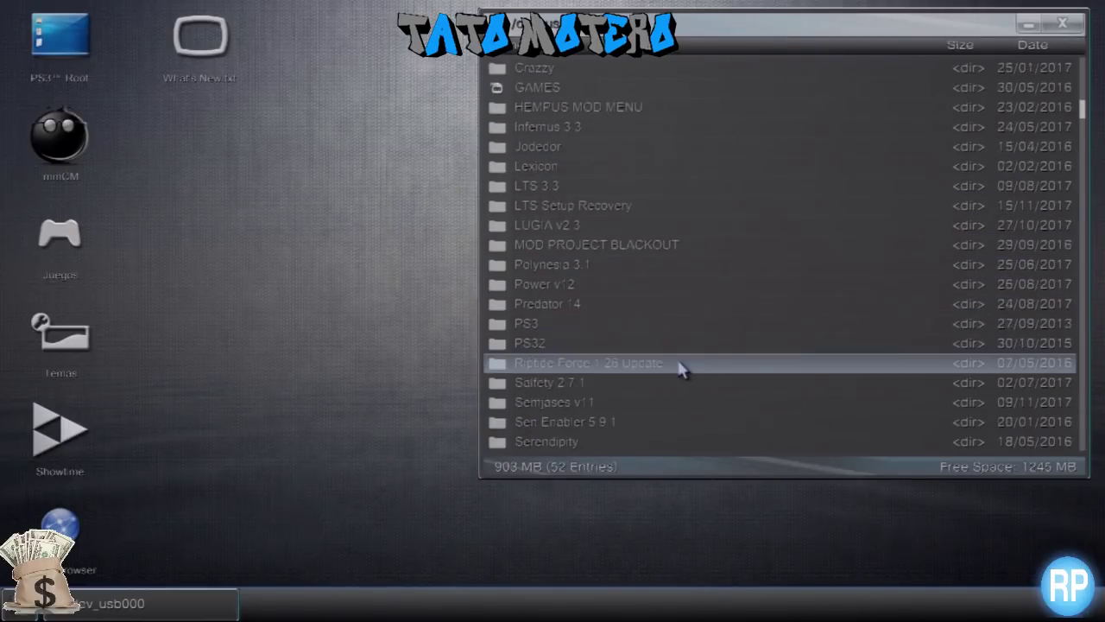
left_click(679, 383)
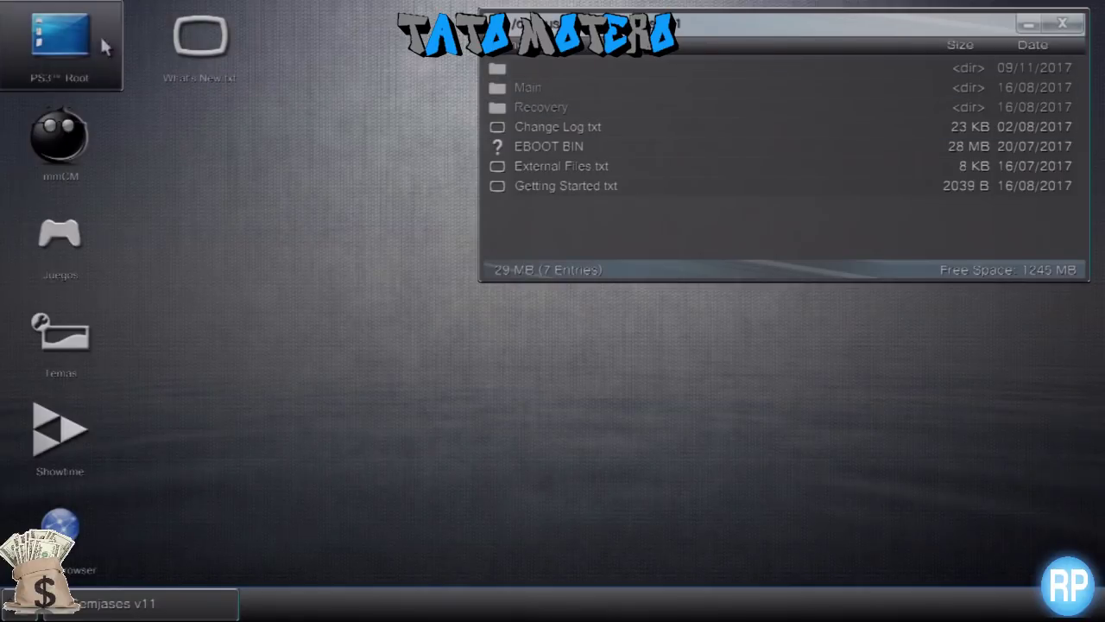
left_click(593, 88)
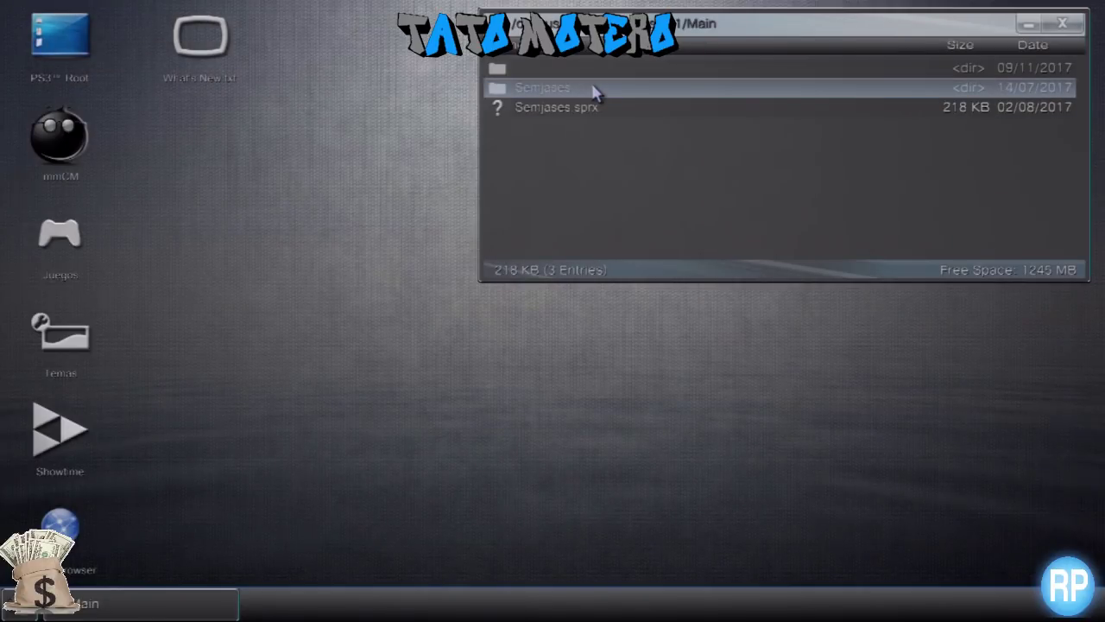
Step: Open a second PS3 Root window and browse to the /dev_hdd0/tmp folder
double_click(35, 44)
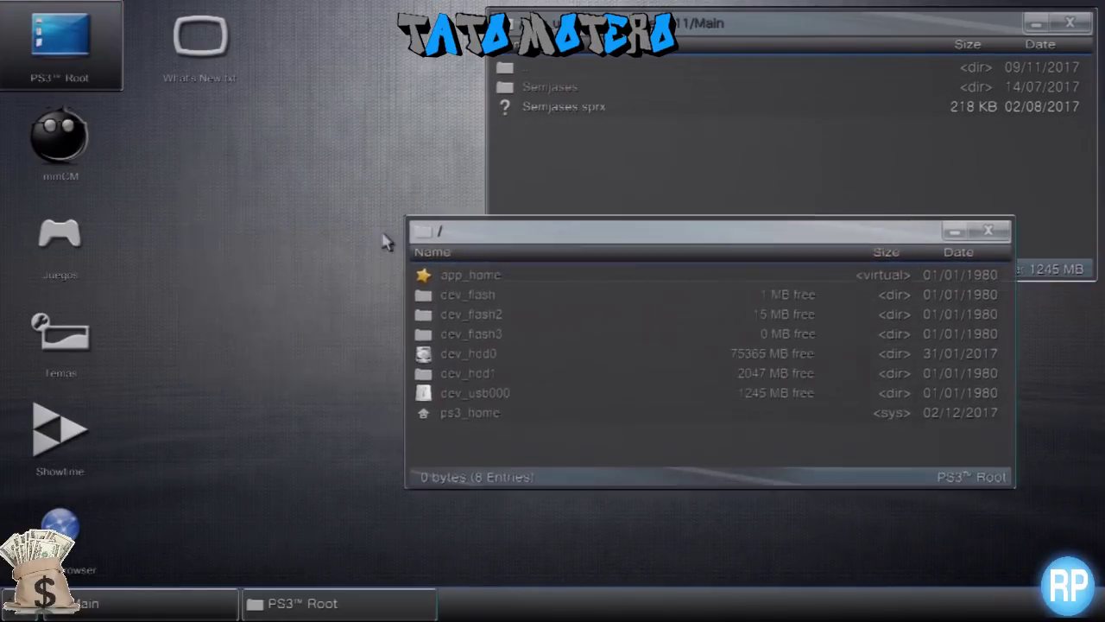
double_click(610, 389)
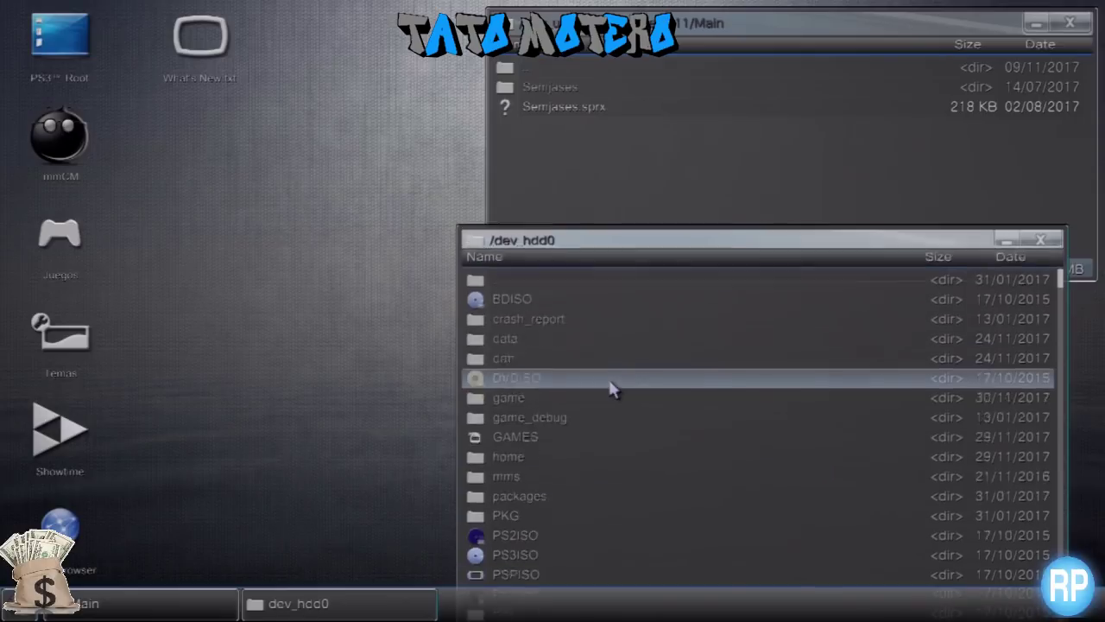
double_click(676, 536)
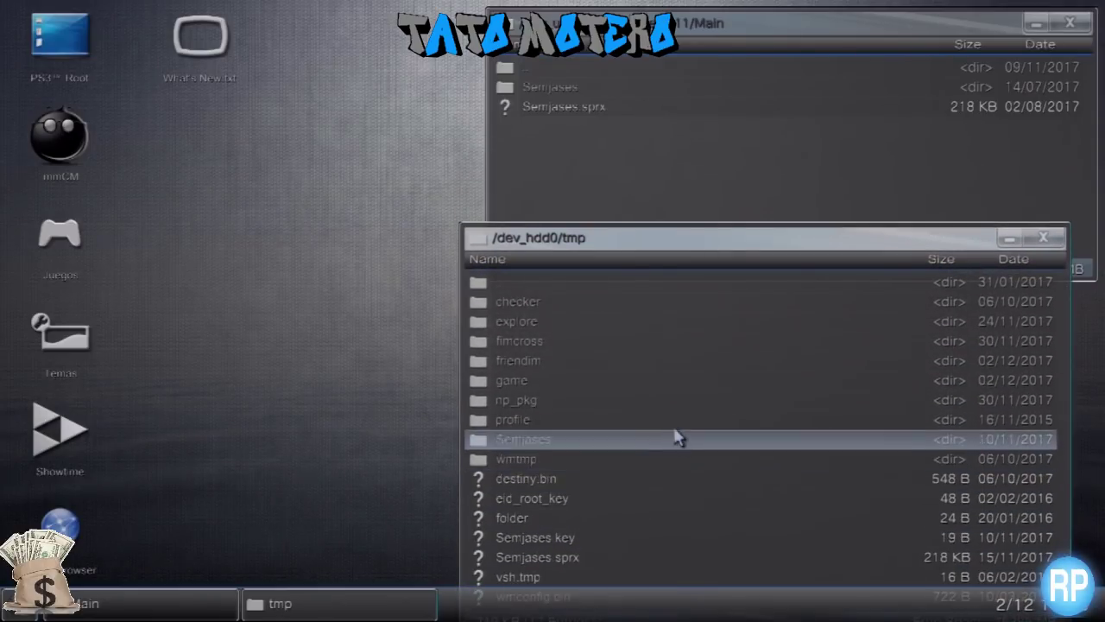
Step: Copy the Semjases folder and Semjases.sprx from the USB Main folder and paste them into /dev_hdd0/tmp
left_click(580, 89)
left_click(584, 109)
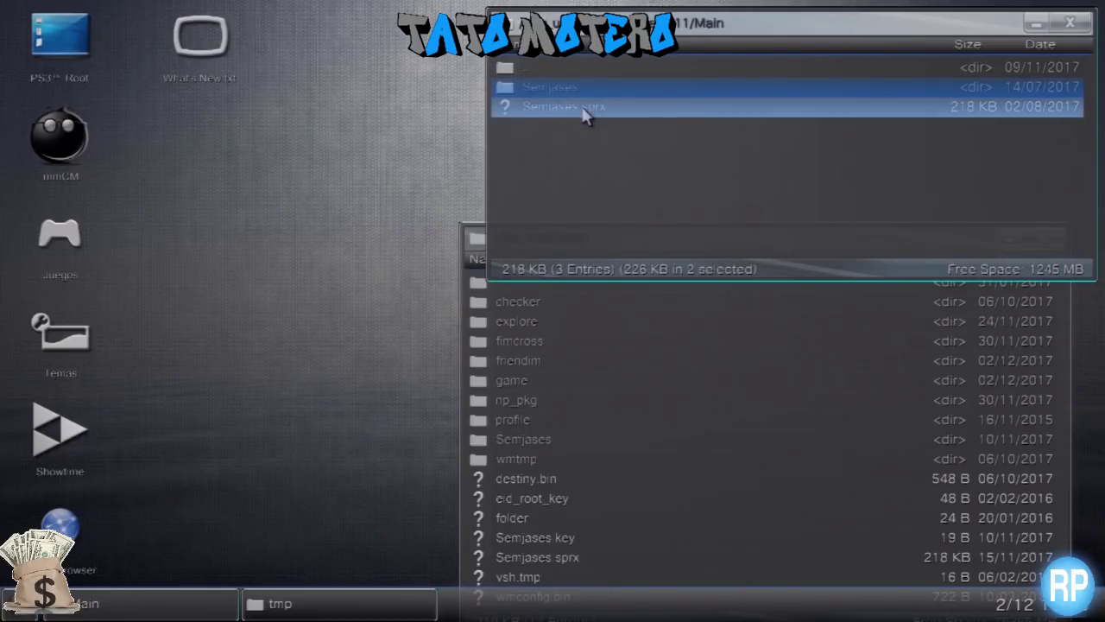
right_click(584, 115)
key("Return")
left_click(665, 519)
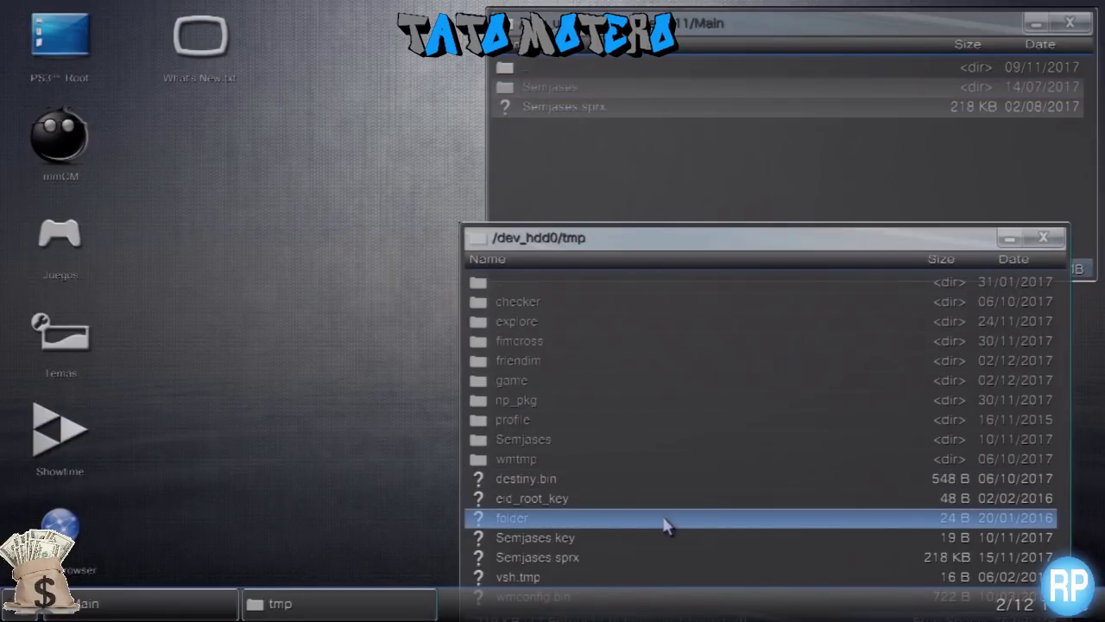
right_click(665, 525)
key("Down")
key("Return")
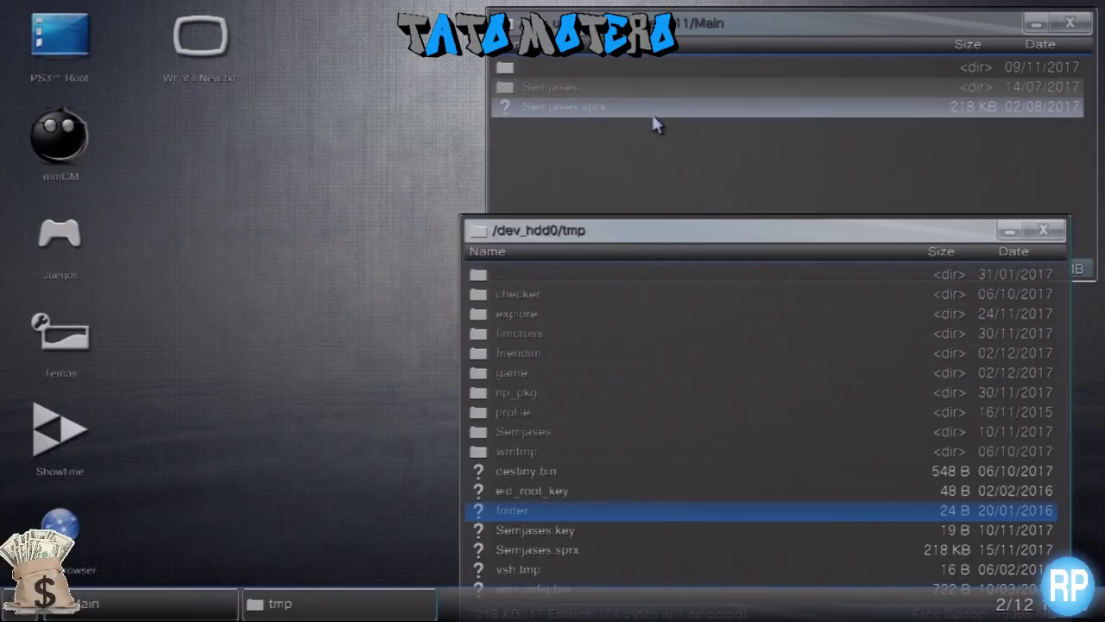
Step: Go up from tmp to dev_hdd0 and browse to the game/BLES01807/USRDIR folder
left_click(635, 280)
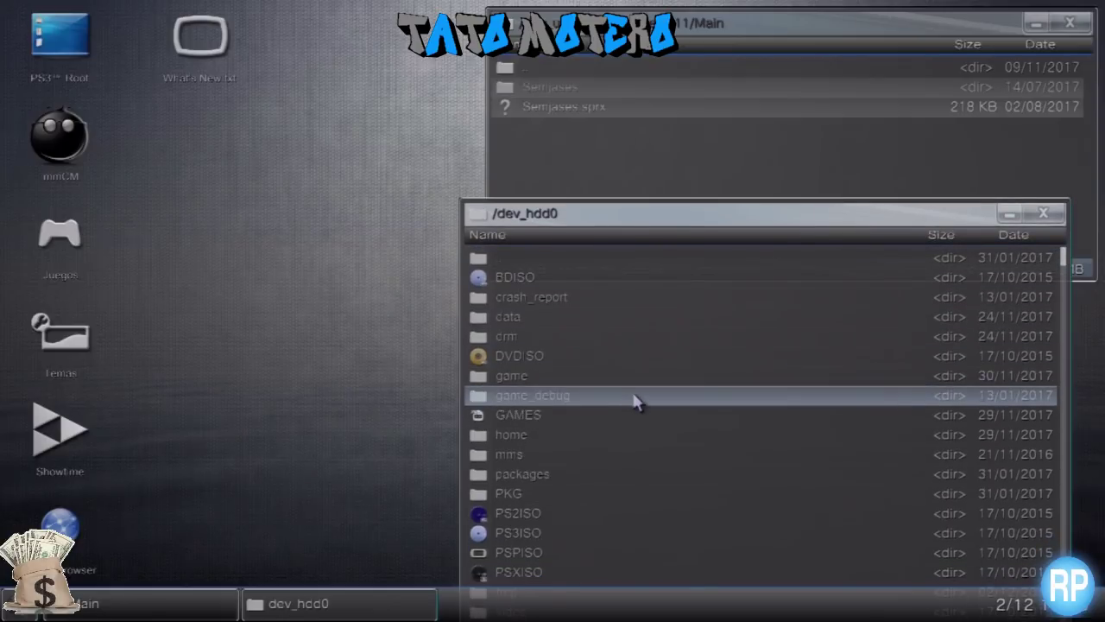
left_click(631, 377)
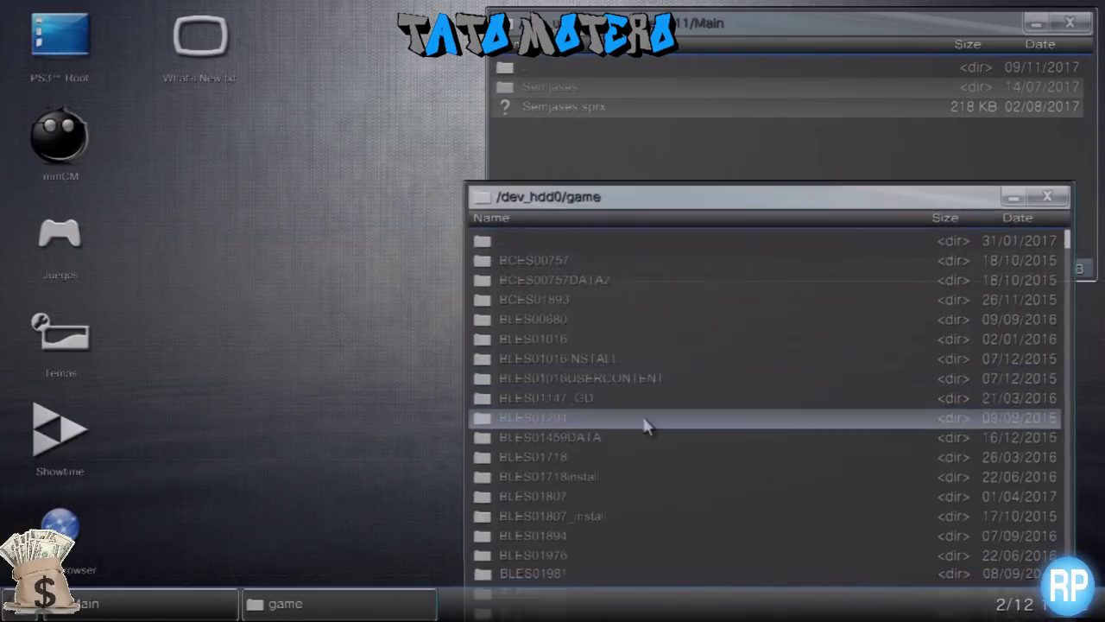
left_click(659, 469)
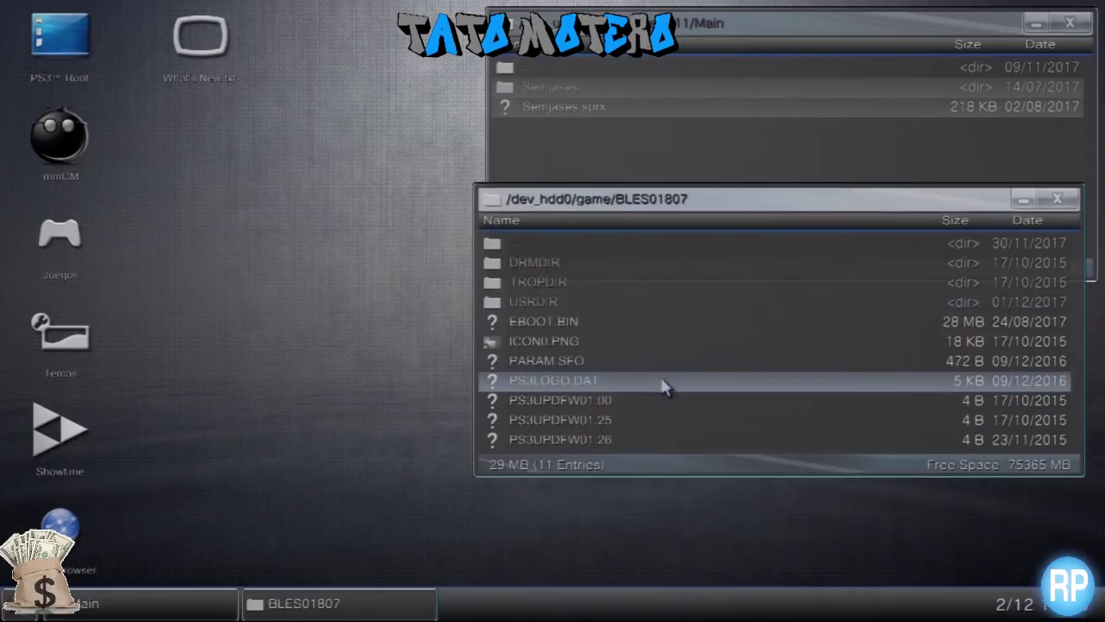
left_click(664, 329)
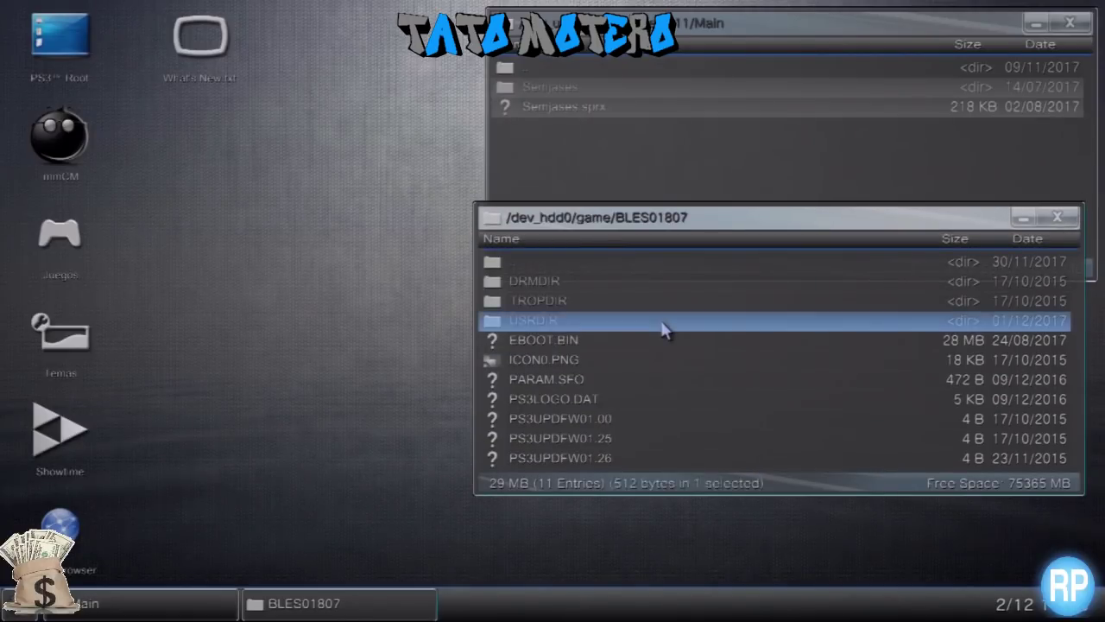
Step: Go up from Main to the Semjases v11 folder holding the EBOOT file, and close both file windows
left_click(663, 74)
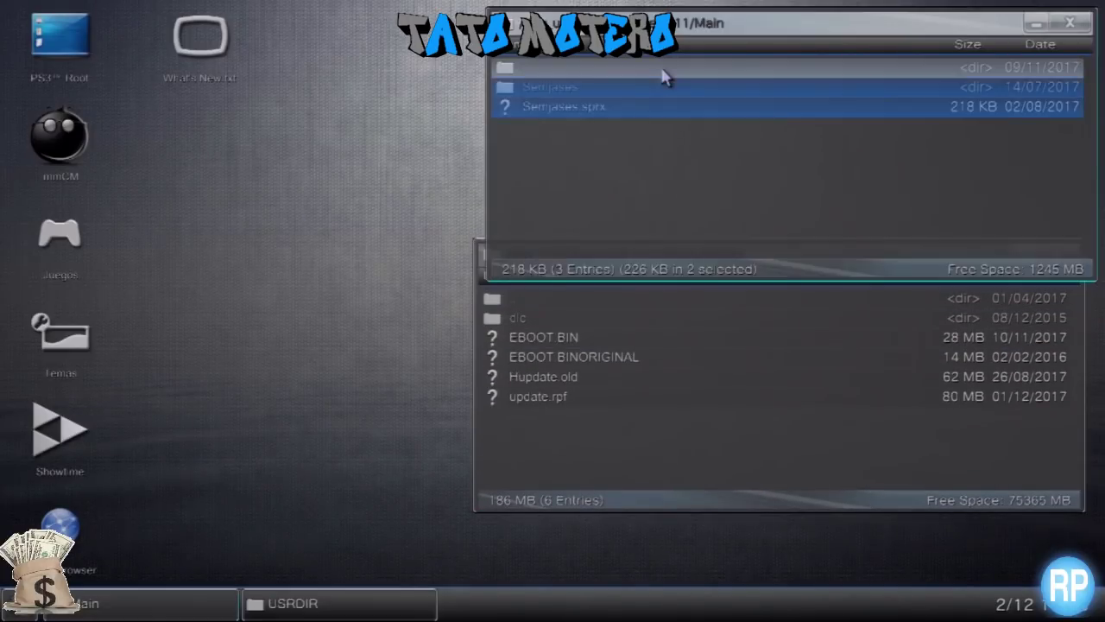
left_click(662, 74)
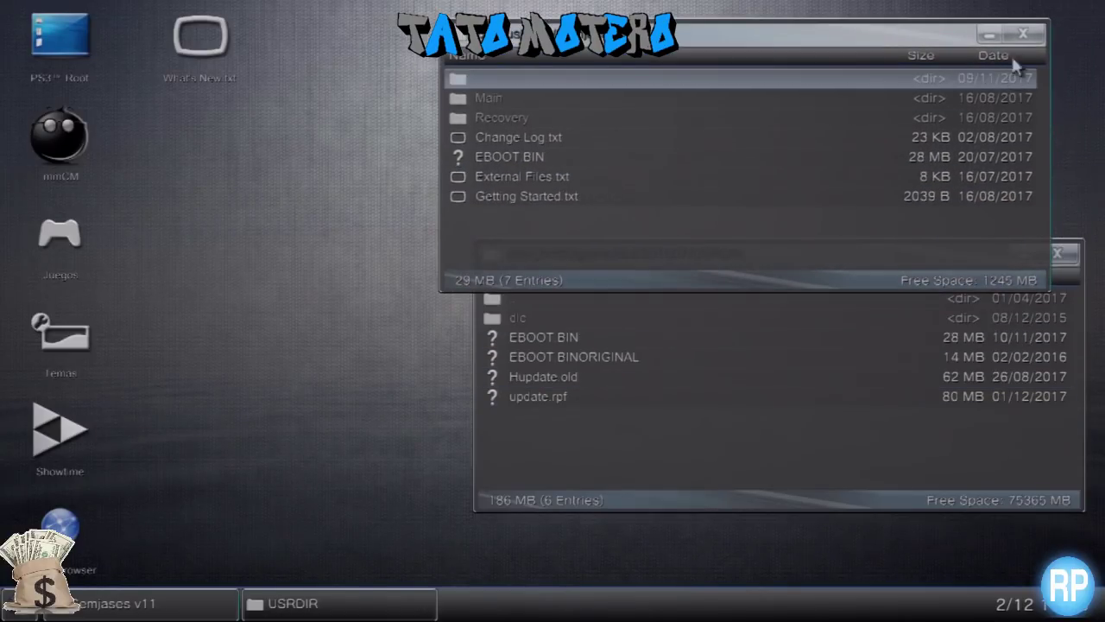
left_click(1021, 36)
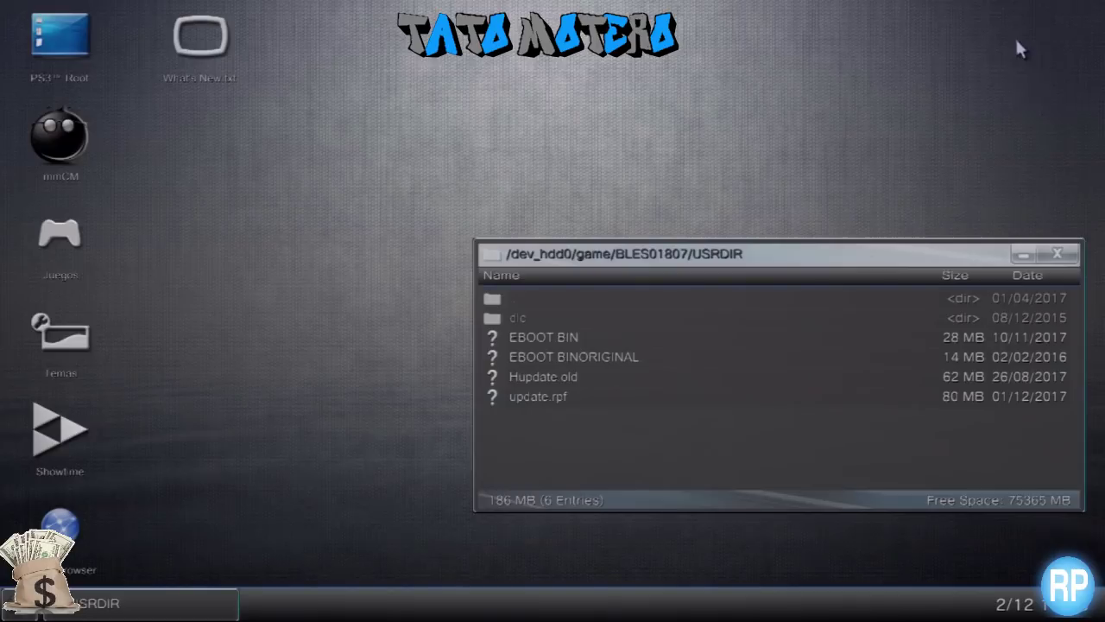
left_click(1058, 253)
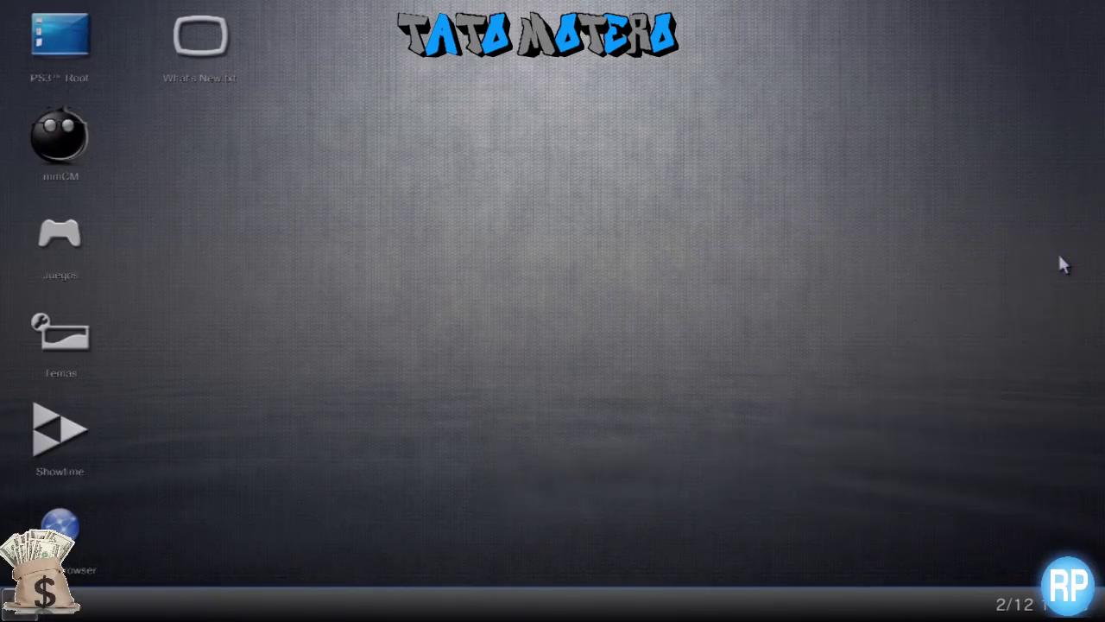